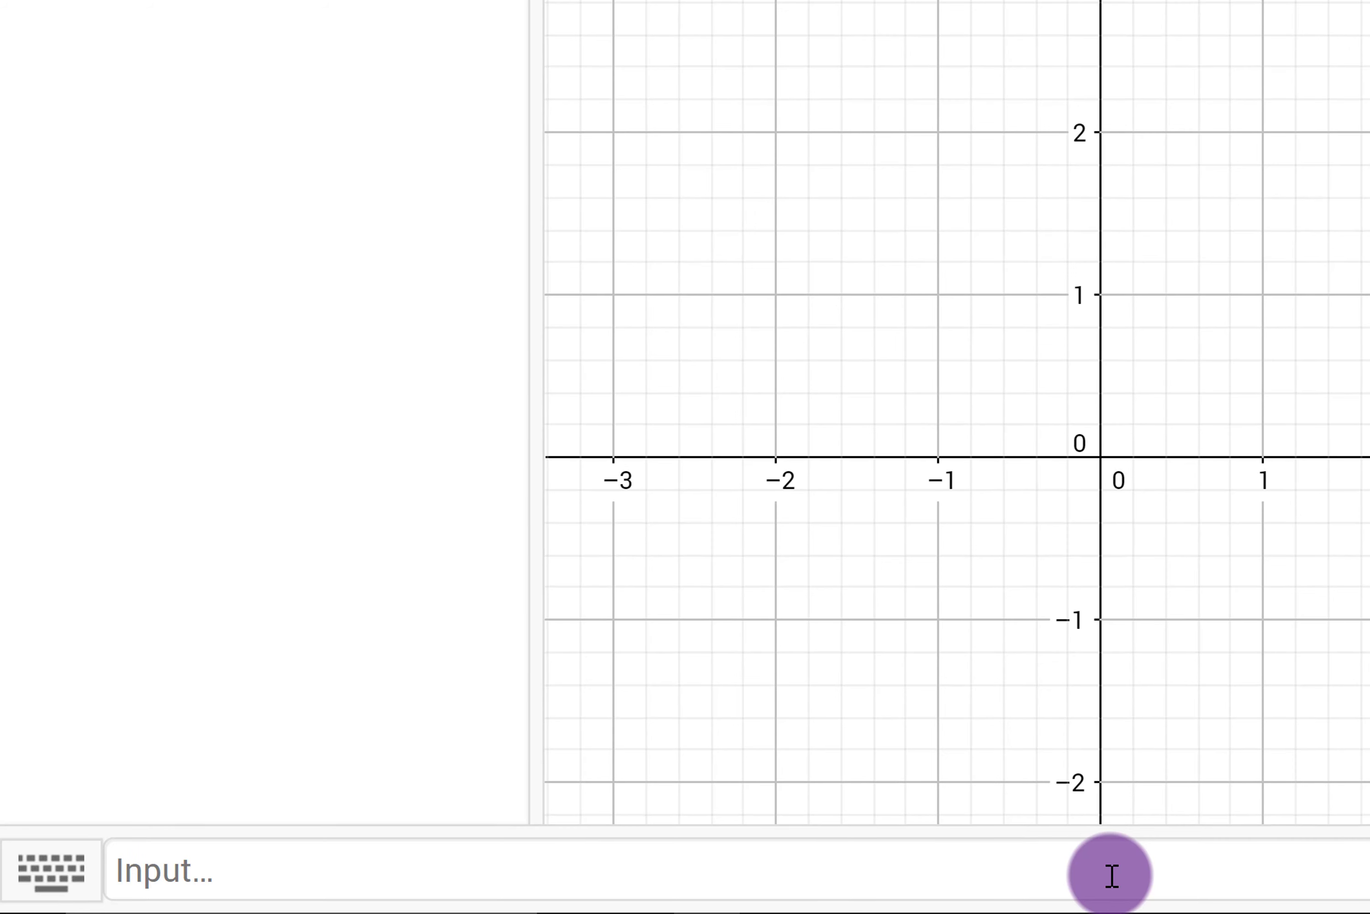
Step: Define the list L_1 = {(1,1), (2,2), (3,1), (4,-1)} of points
click(1102, 874)
text(L)
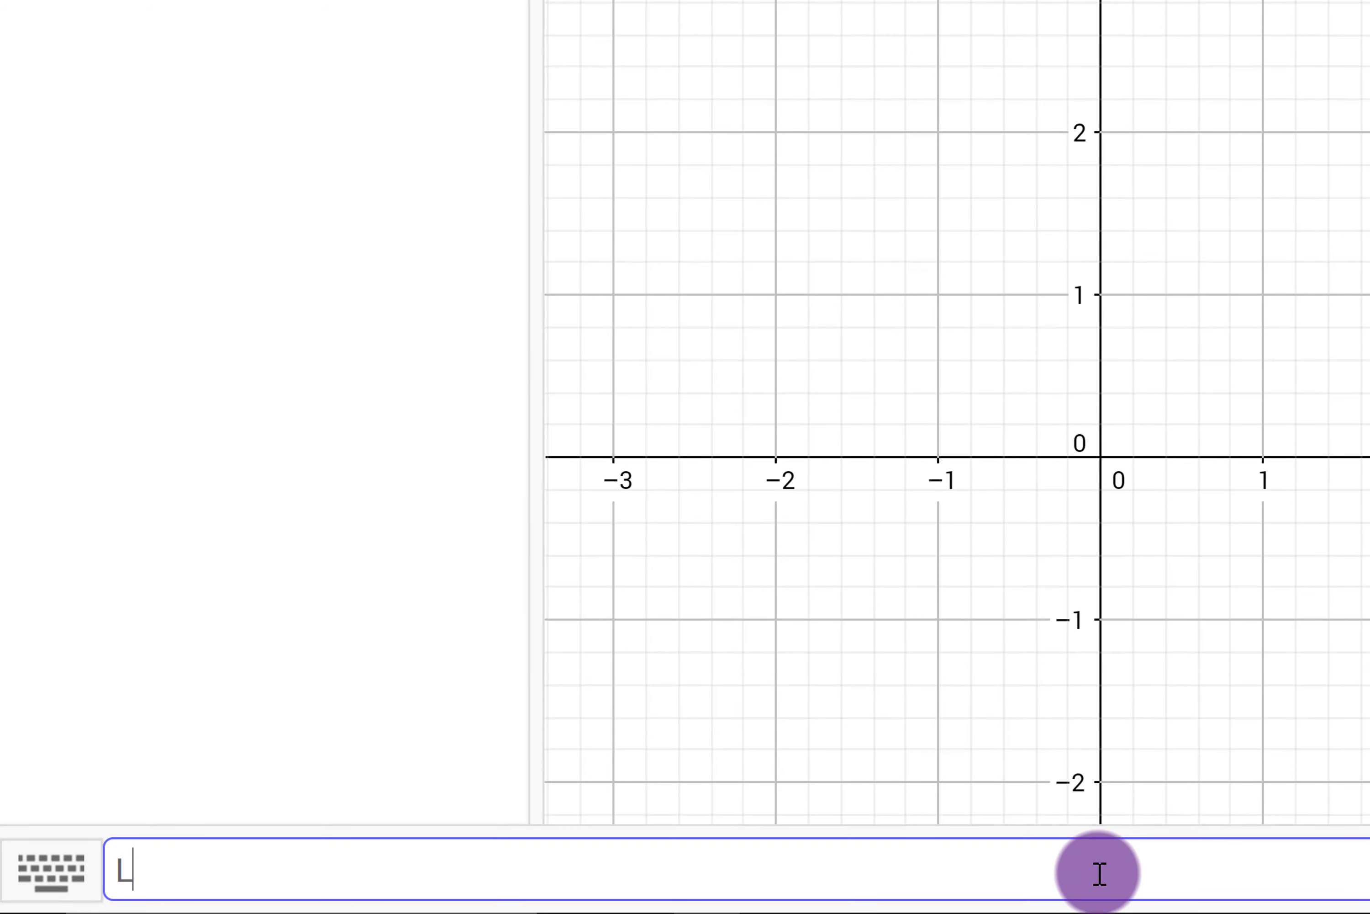
text(_1)
key(Right)
text(= )
text({)
text((1,)
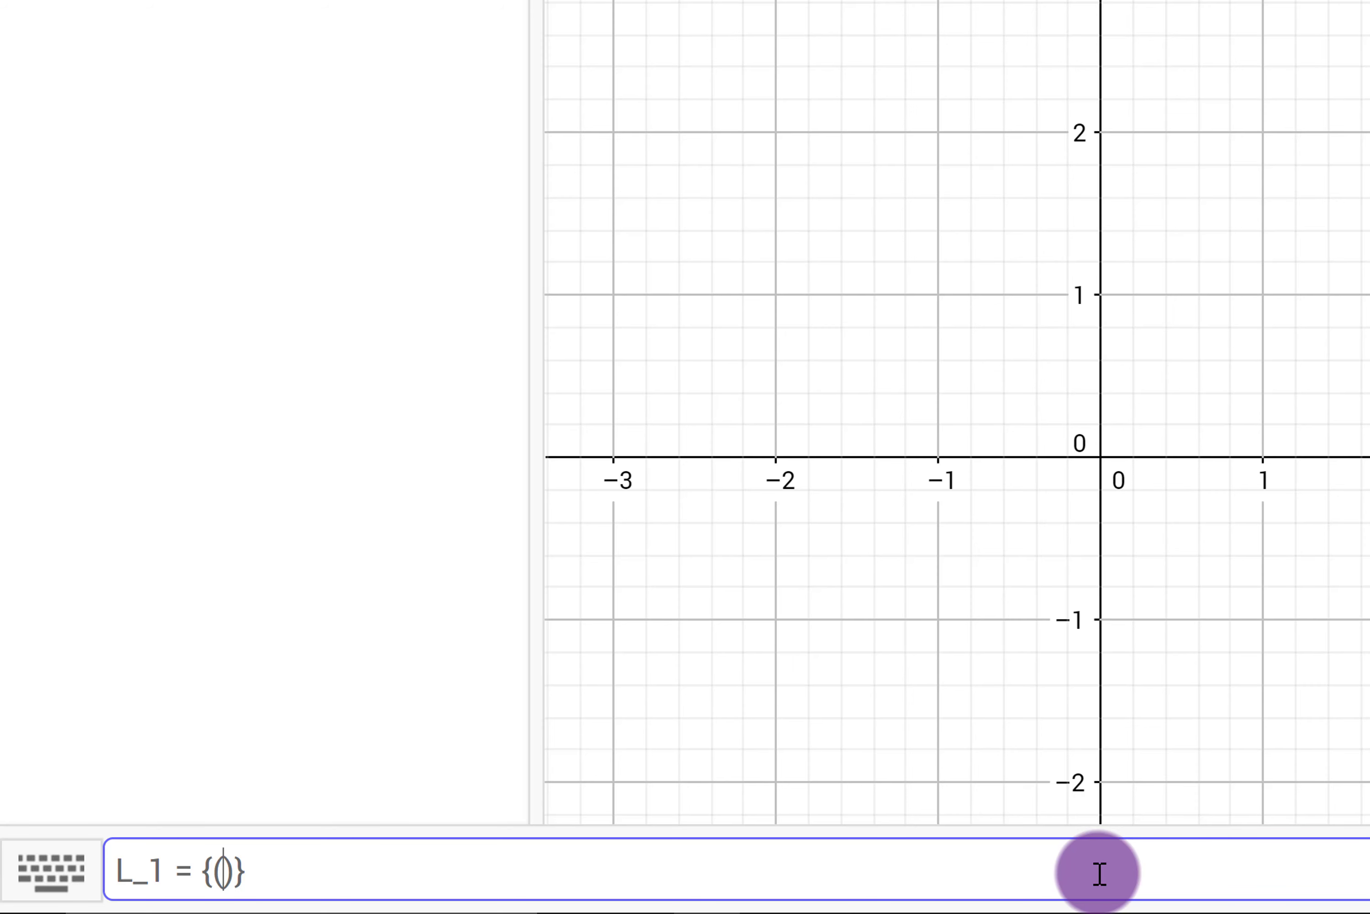
text(1),)
key(BackSpace)
key(BackSpace)
text(, (2,2))
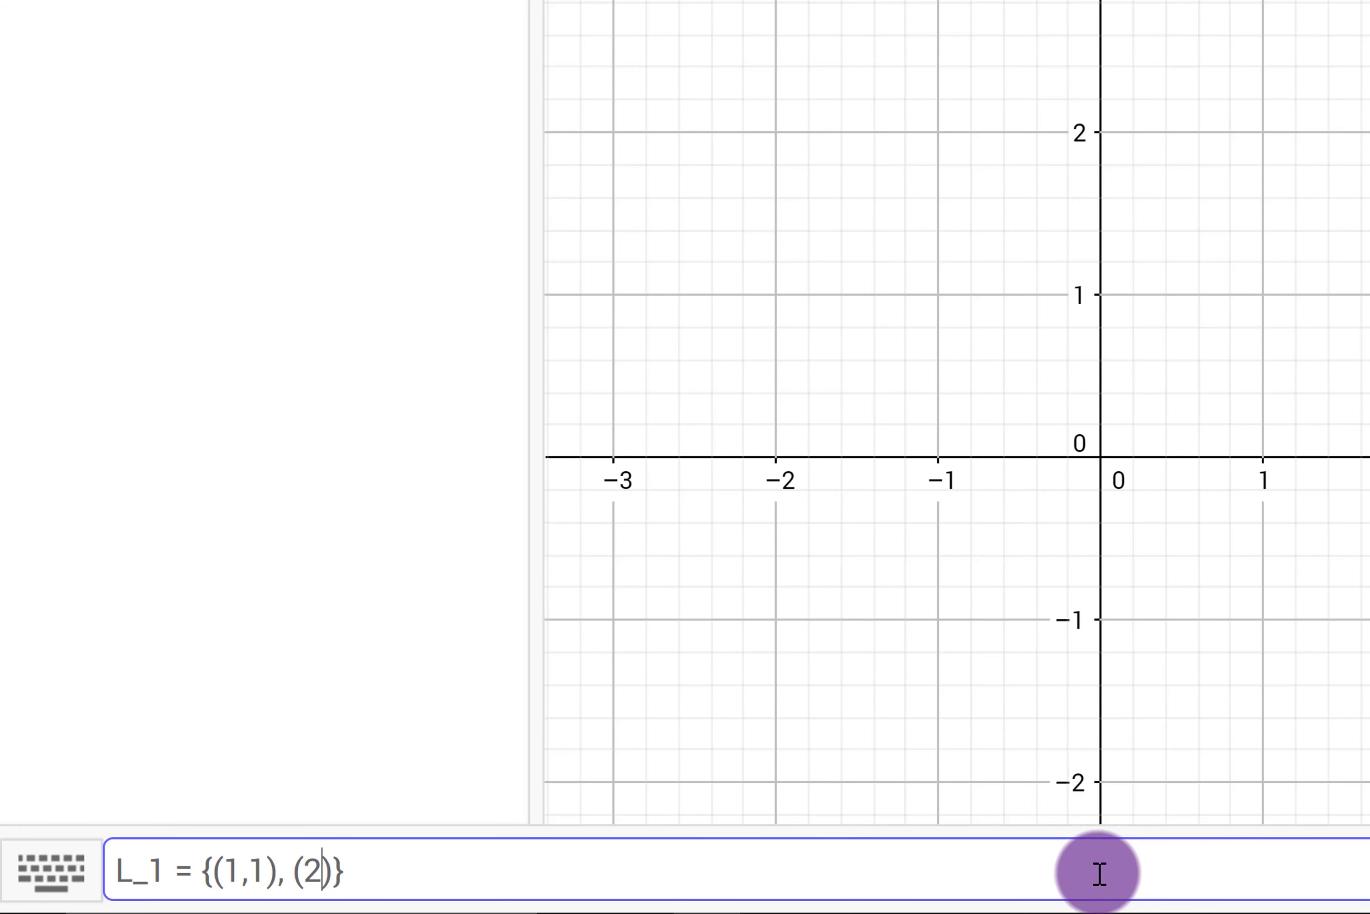
text(, (3,1), (4,)
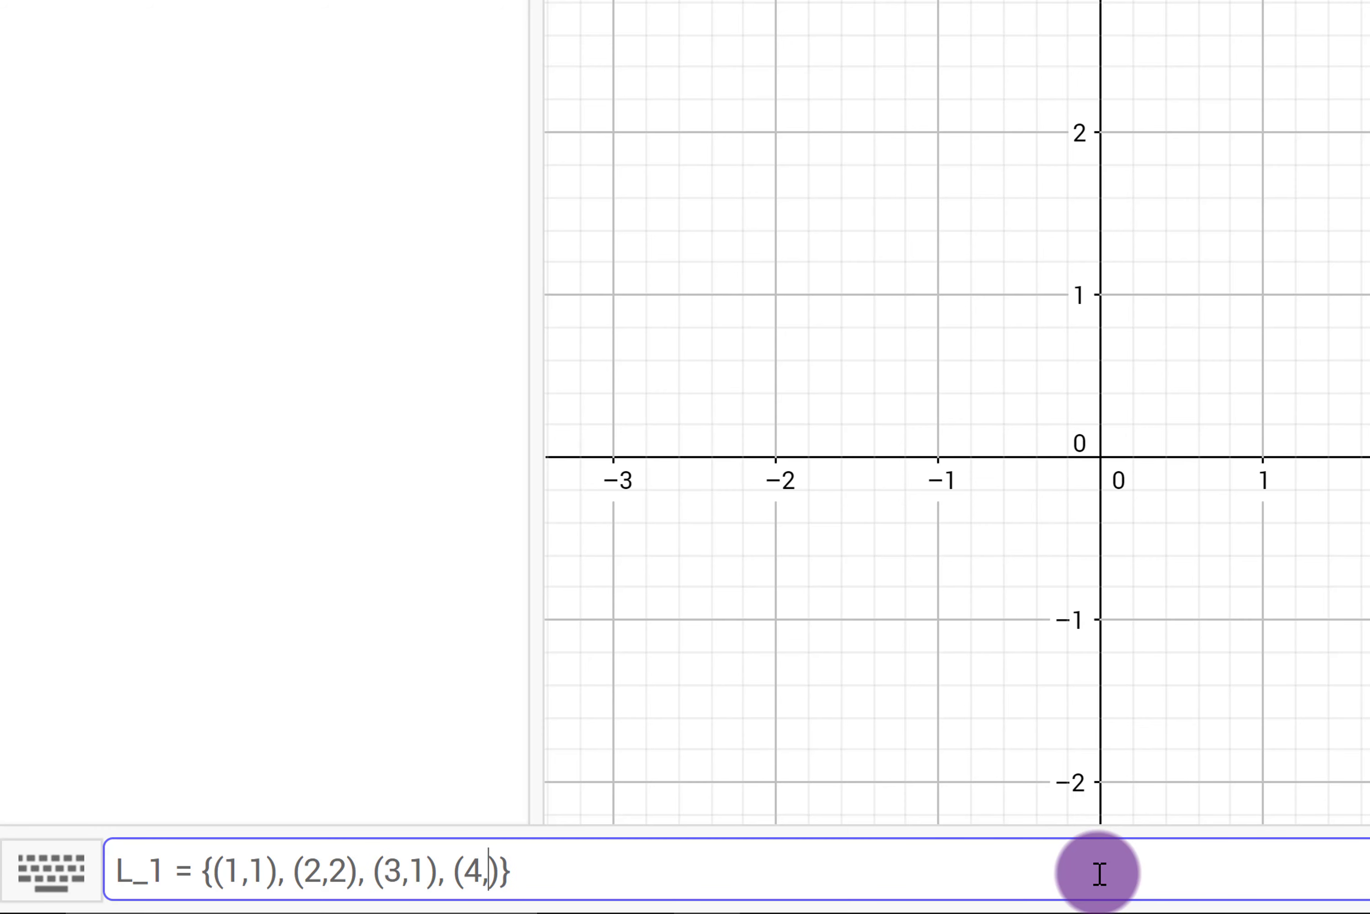
text(-1)
key(Return)
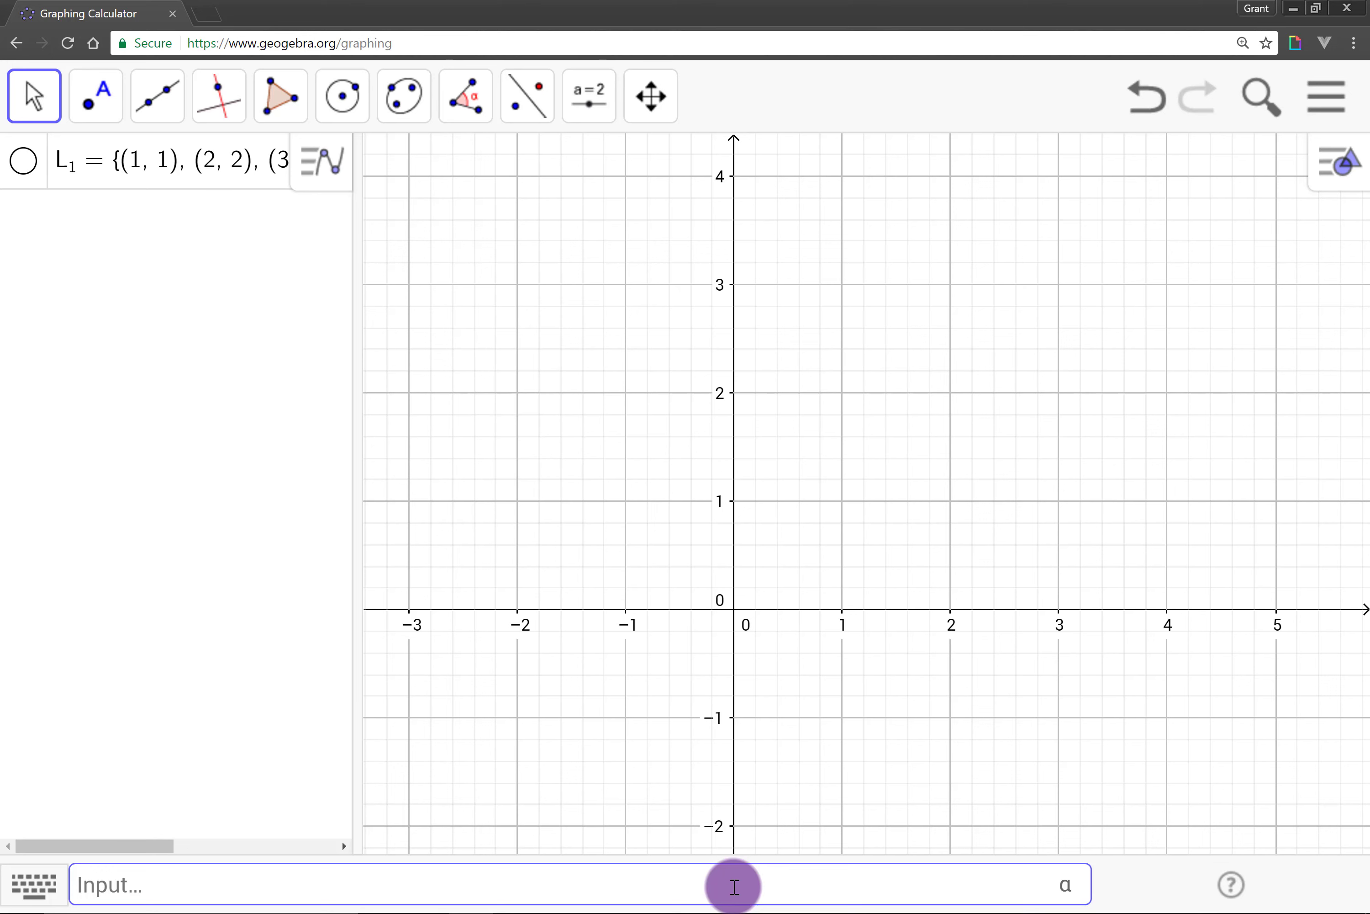
Step: Show the list L_1 points on the graph
click(23, 160)
drag(920, 657, 699, 600)
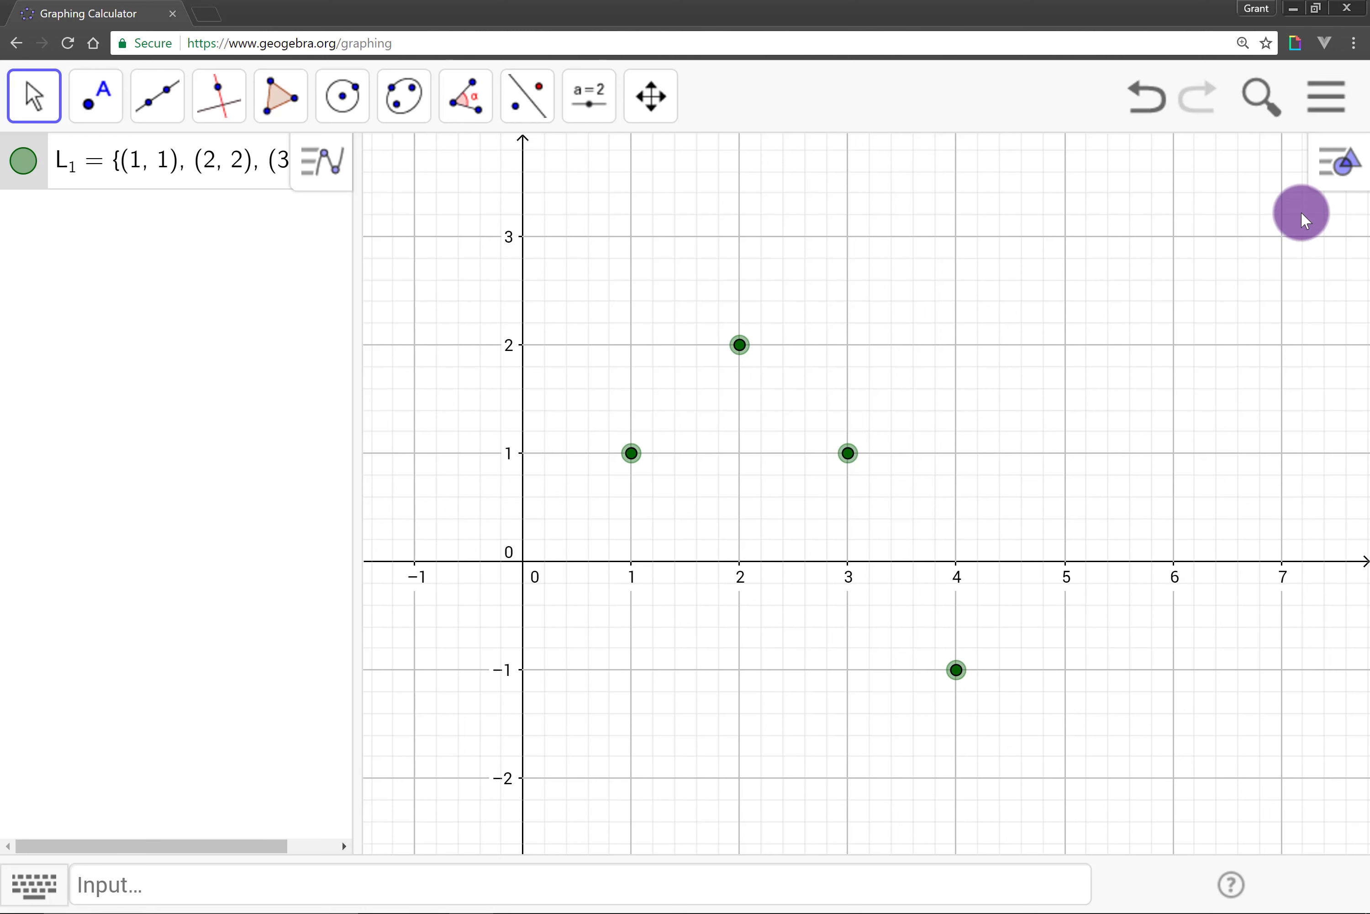
Step: Change the colour of the list's points to blue
click(1326, 167)
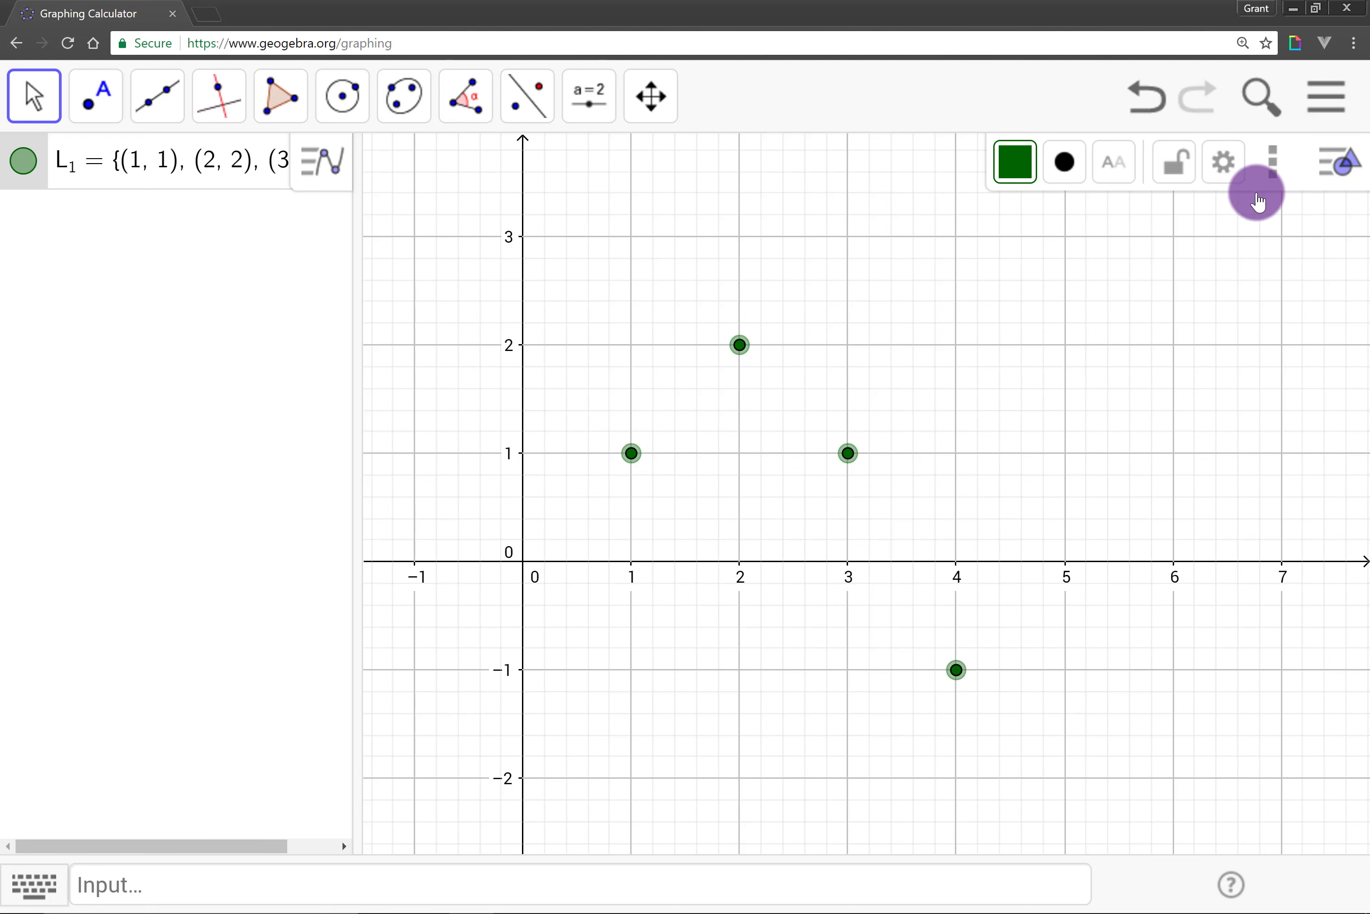
click(1013, 160)
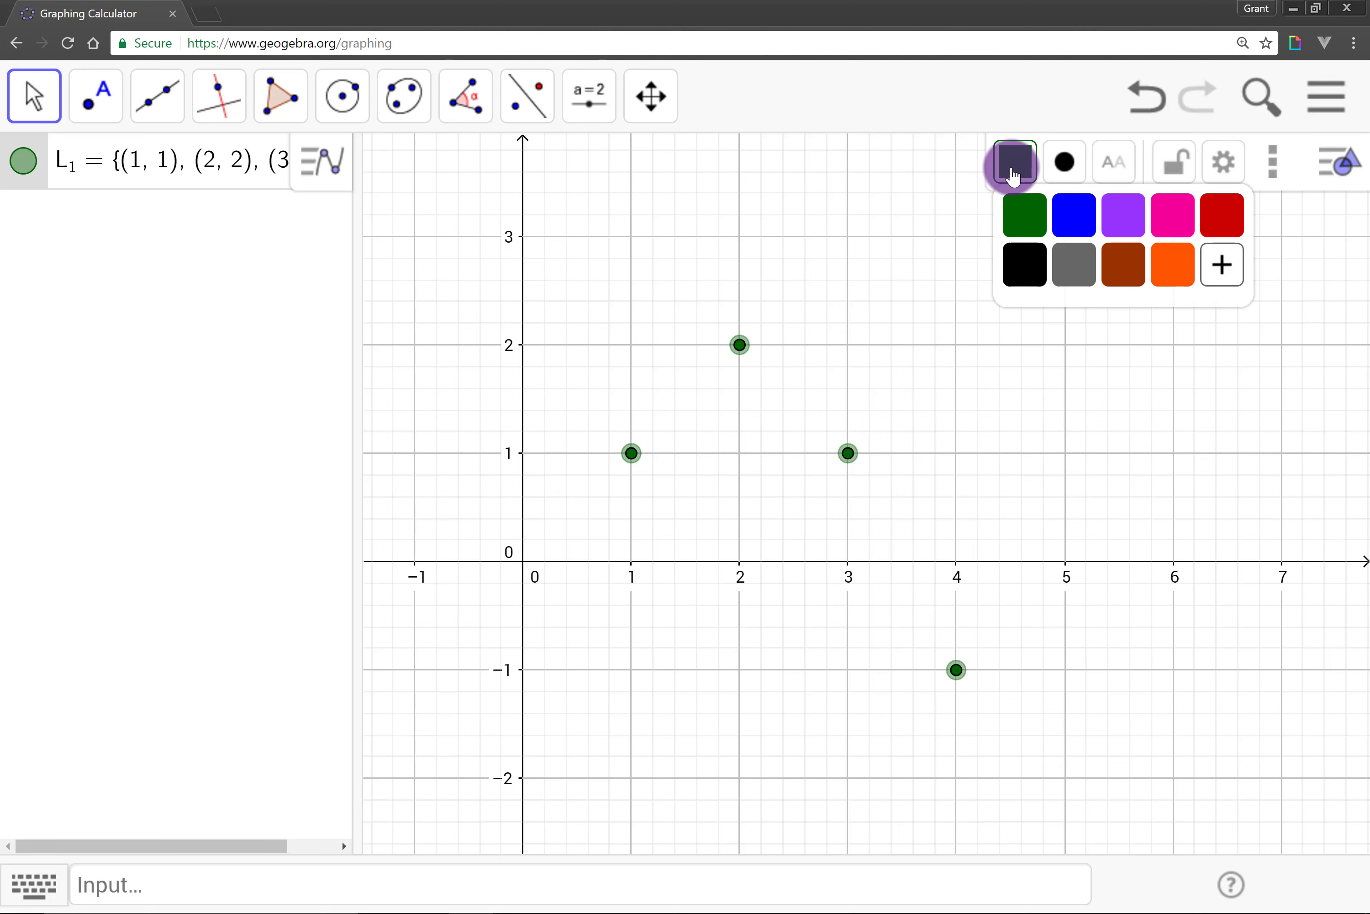
click(1072, 219)
Step: Set the point style to a hollow circle with point size 6
click(1067, 168)
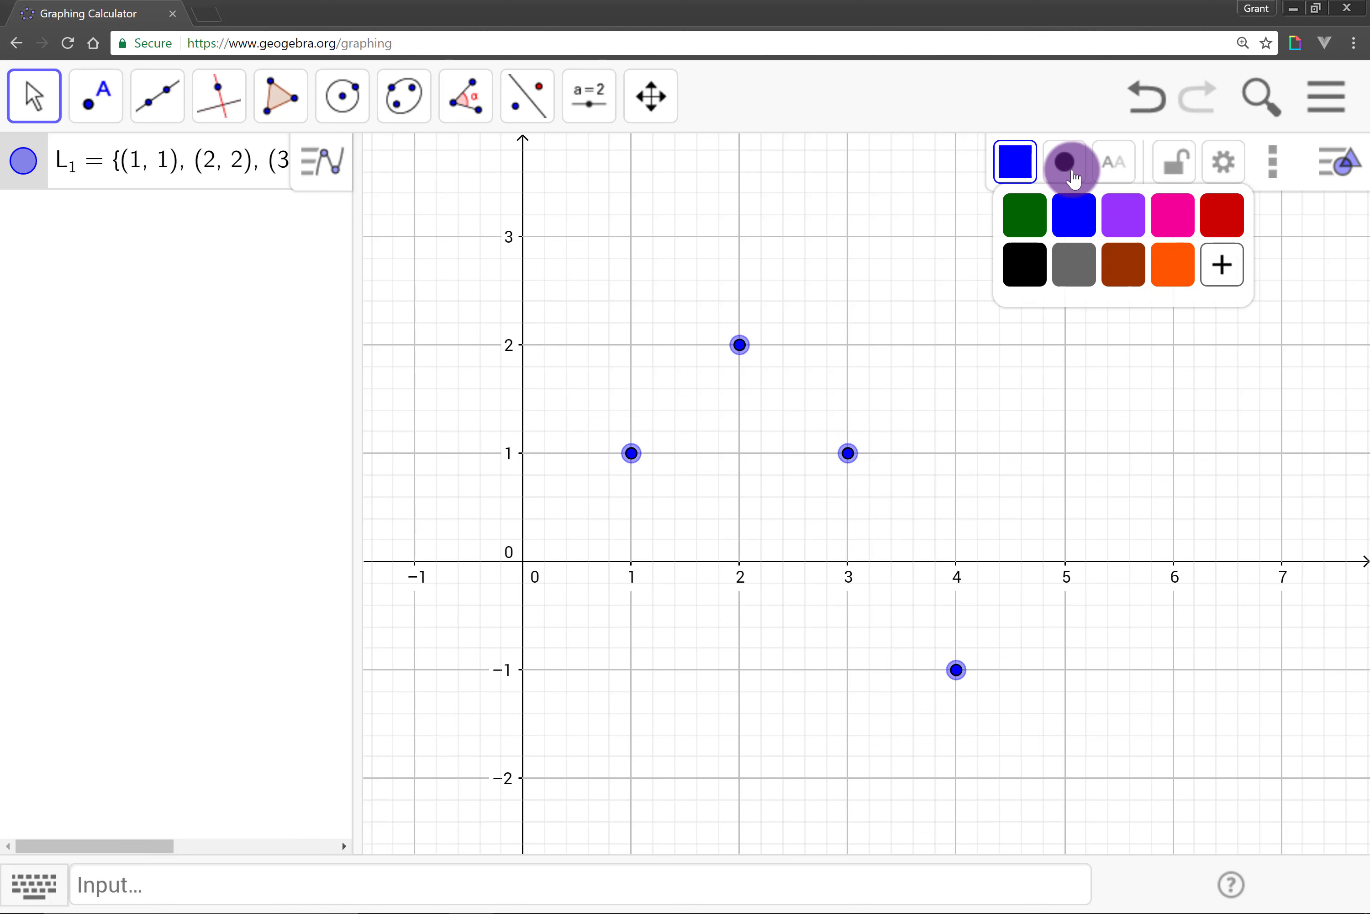
click(1075, 165)
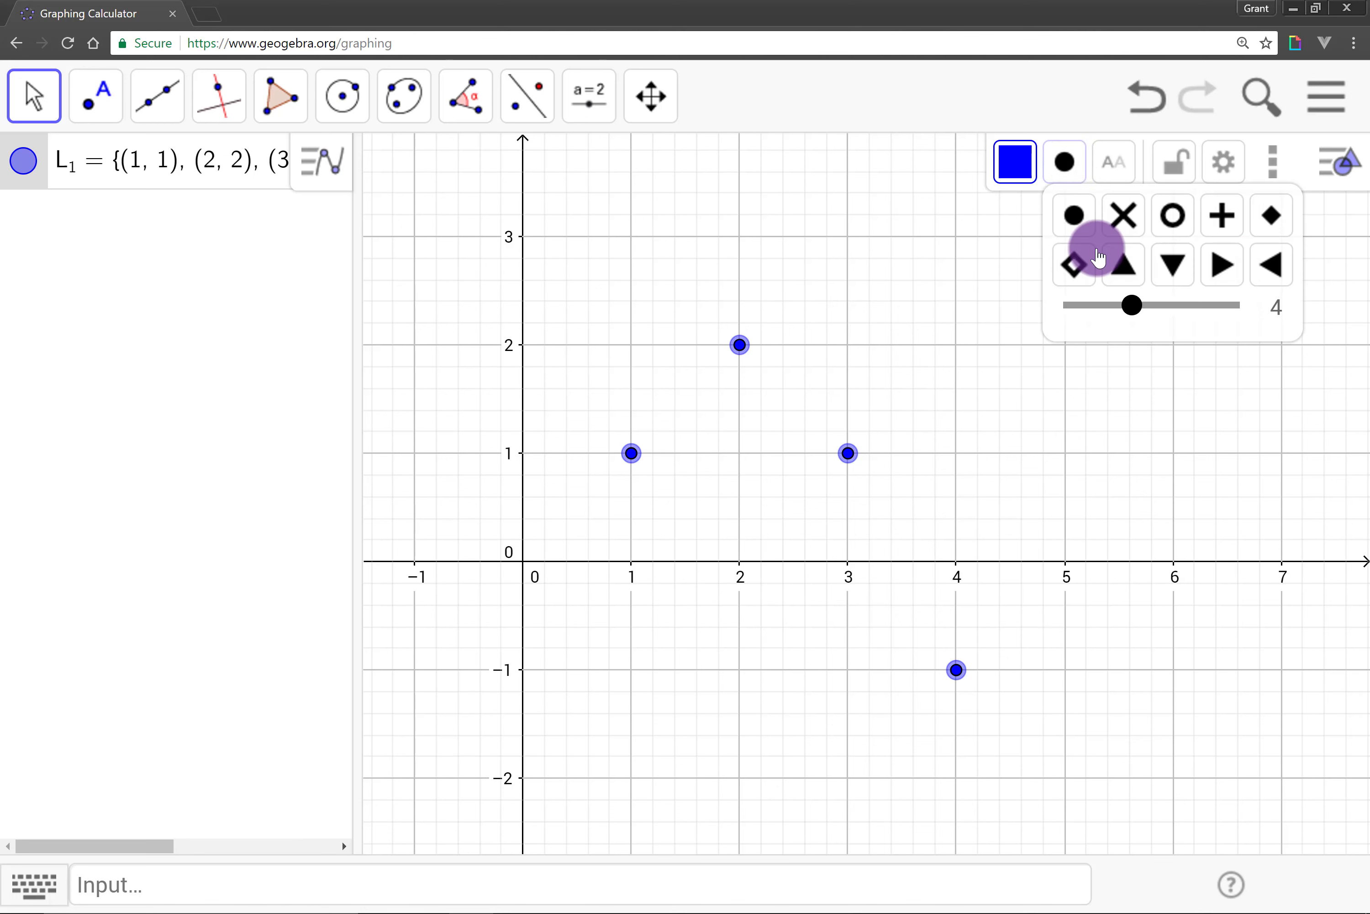
drag(1132, 306, 1172, 306)
click(1173, 215)
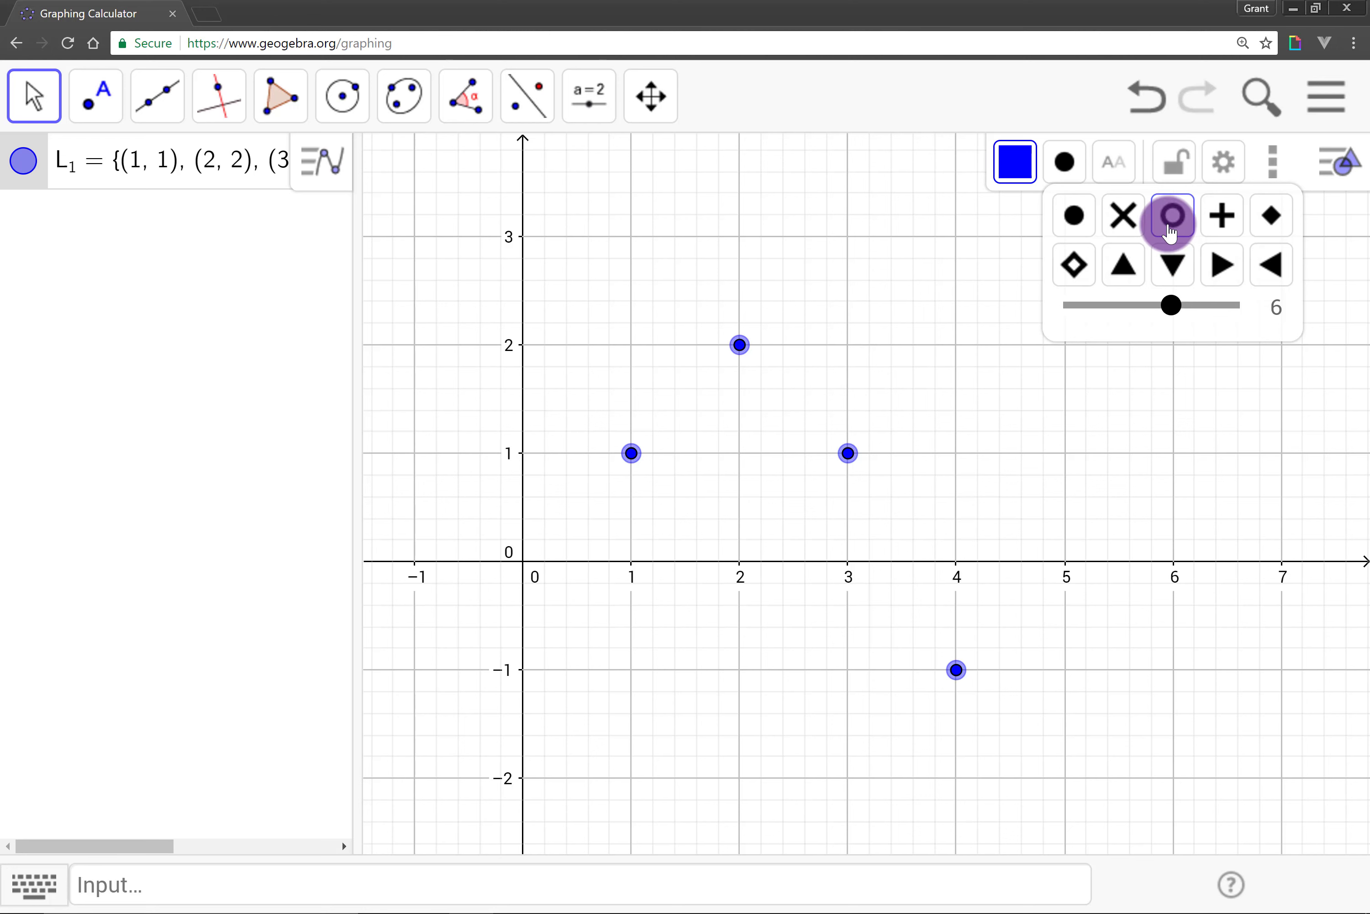
click(842, 358)
click(706, 609)
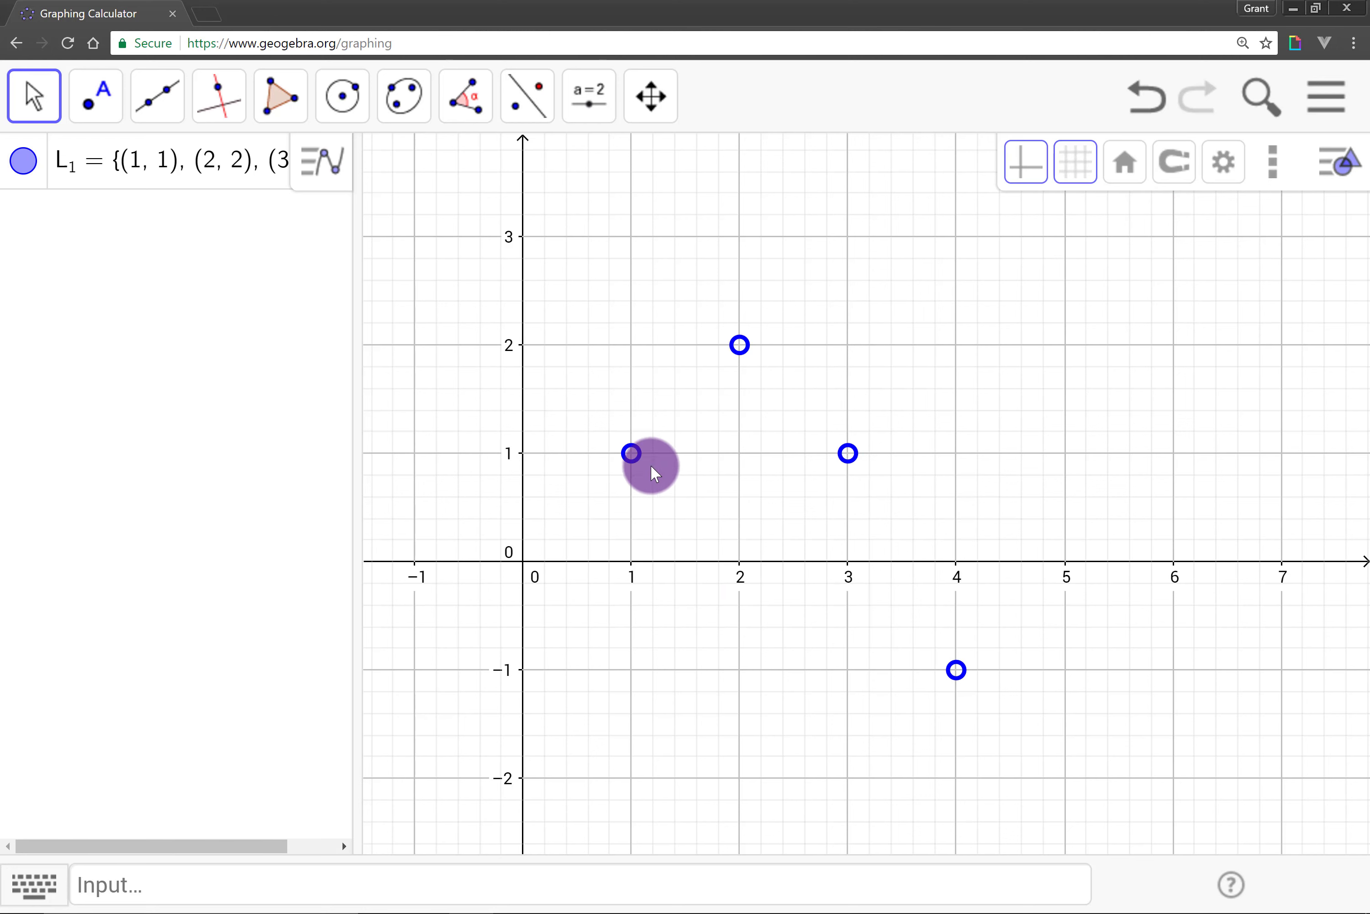
click(631, 455)
click(627, 477)
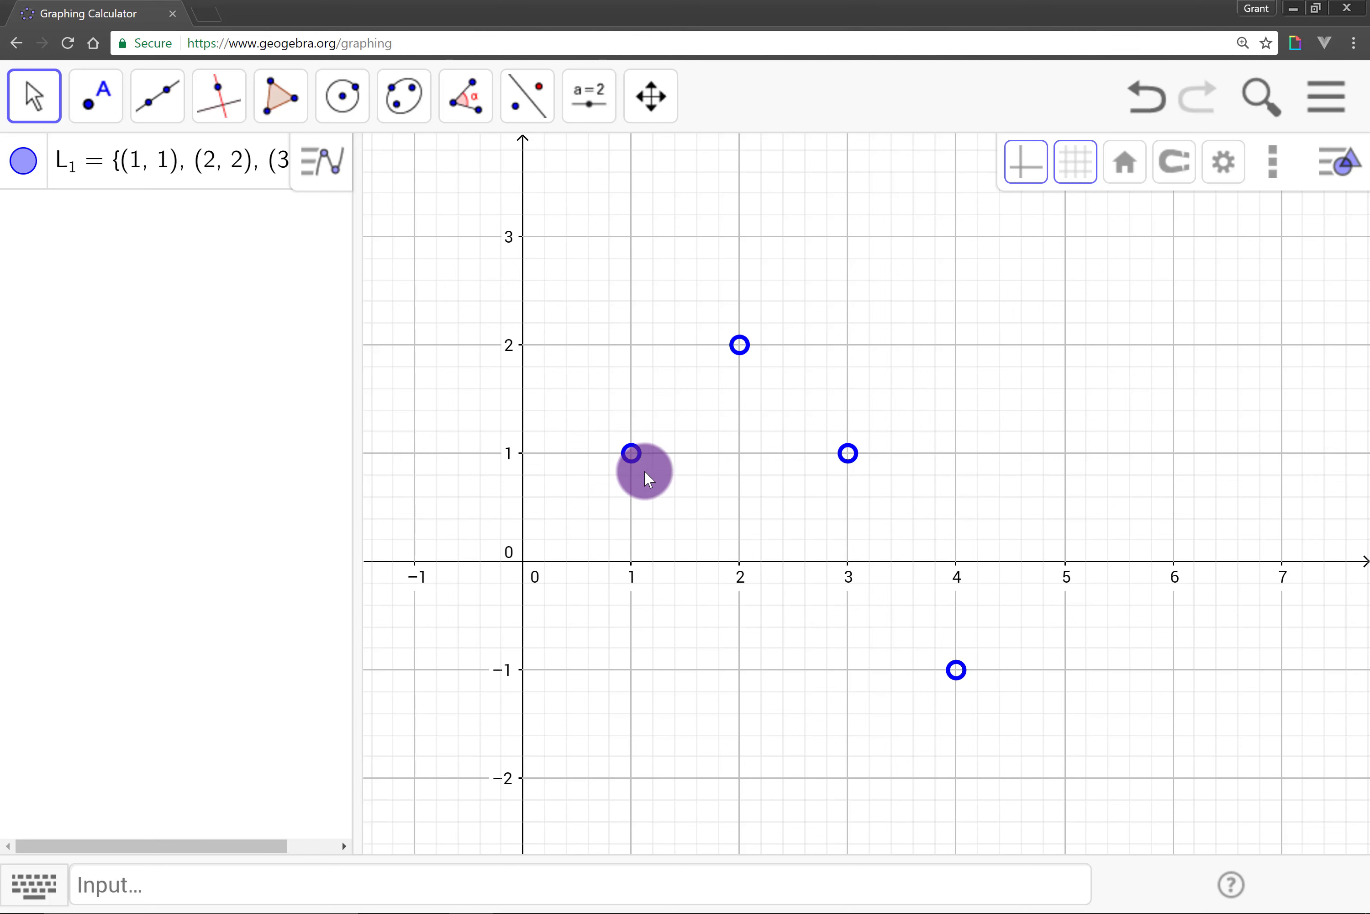
click(631, 455)
click(621, 451)
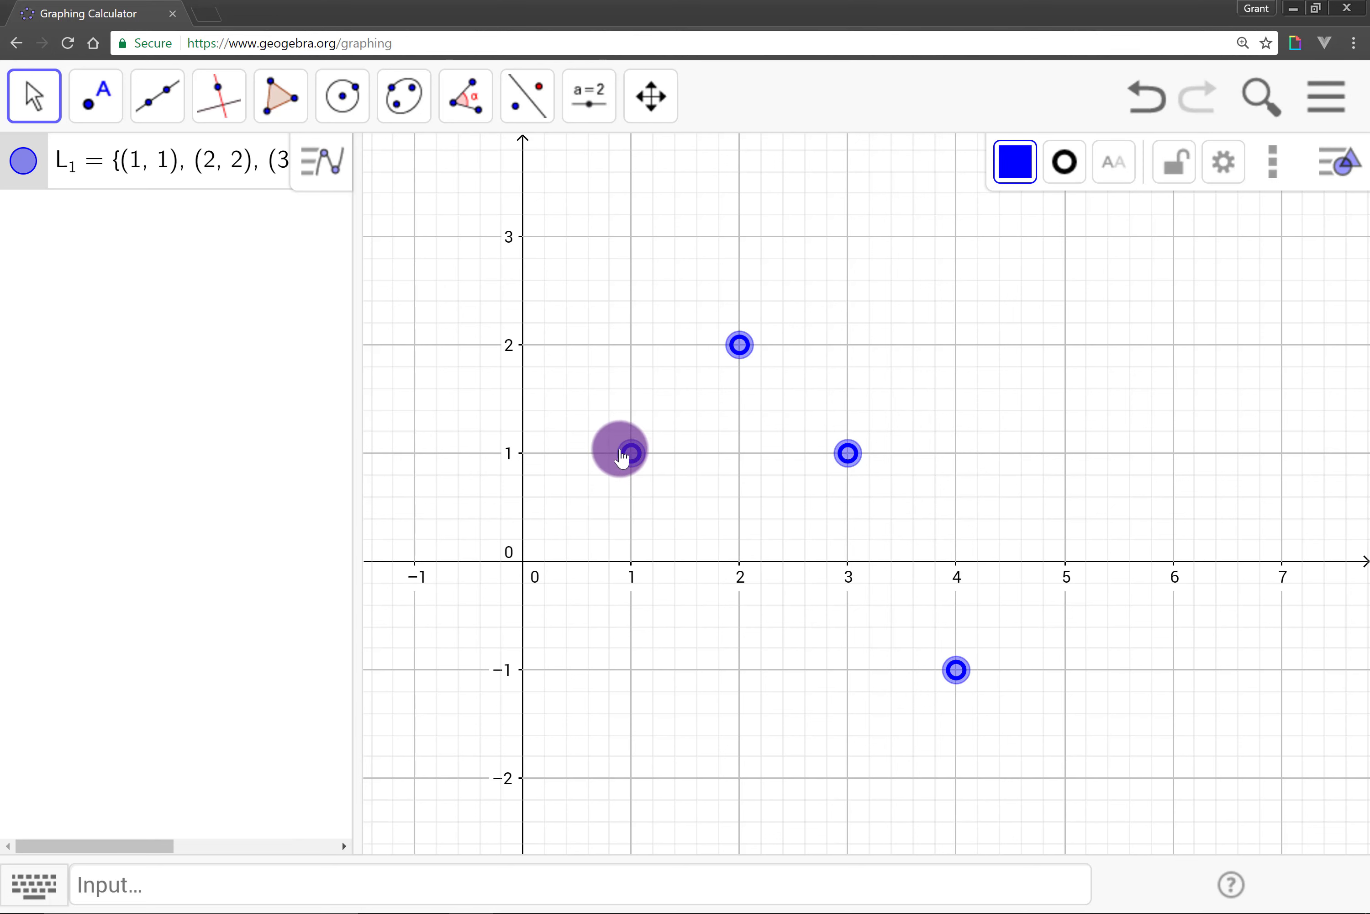
mouse_move(622, 457)
mouse_down()
mouse_move(556, 406)
mouse_move(550, 380)
mouse_move(634, 347)
mouse_move(667, 396)
mouse_move(644, 457)
mouse_up()
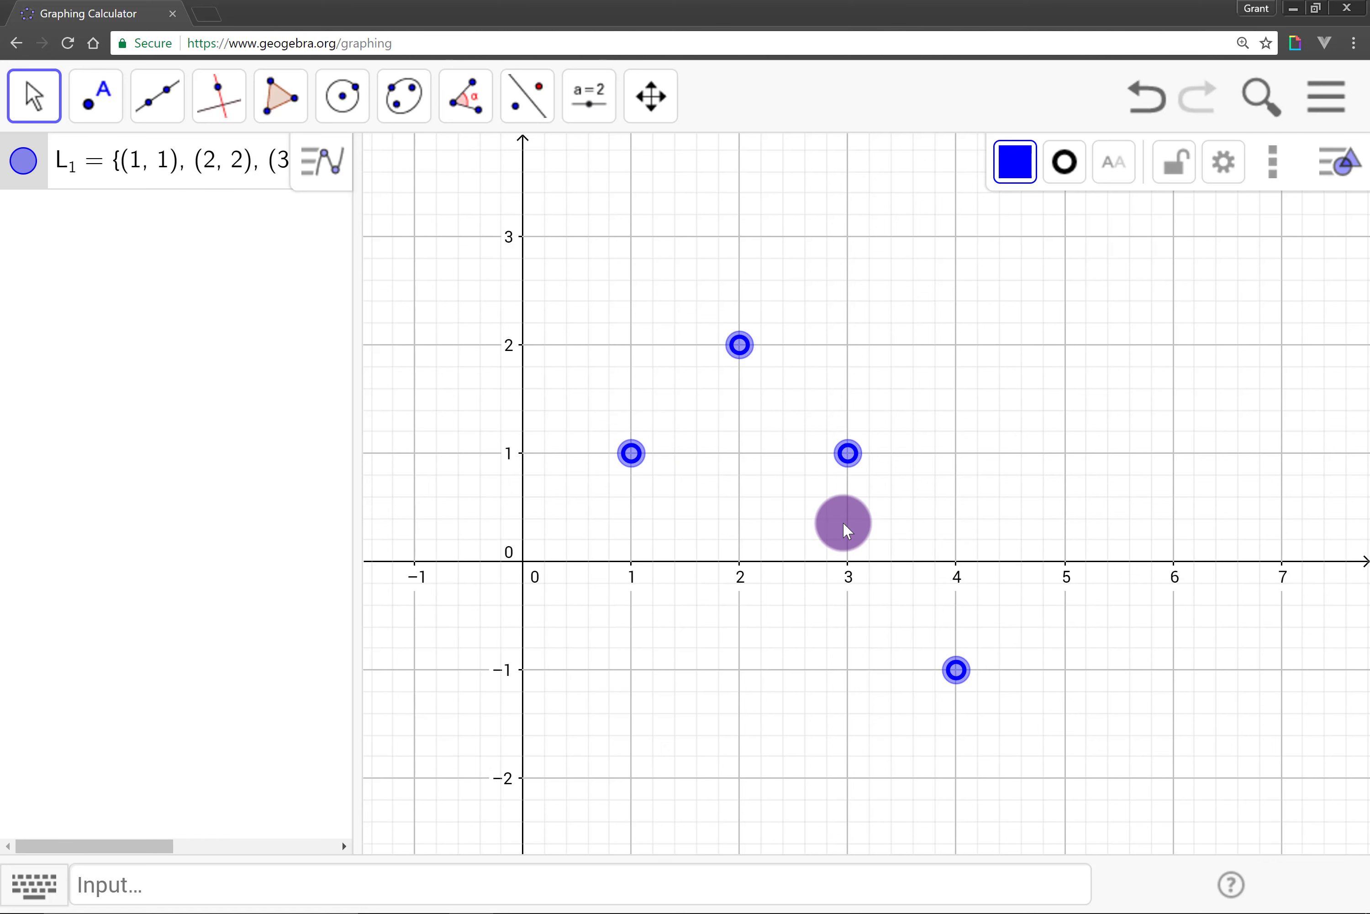
scroll(843, 522, up, 1)
scroll(858, 531, down, 2)
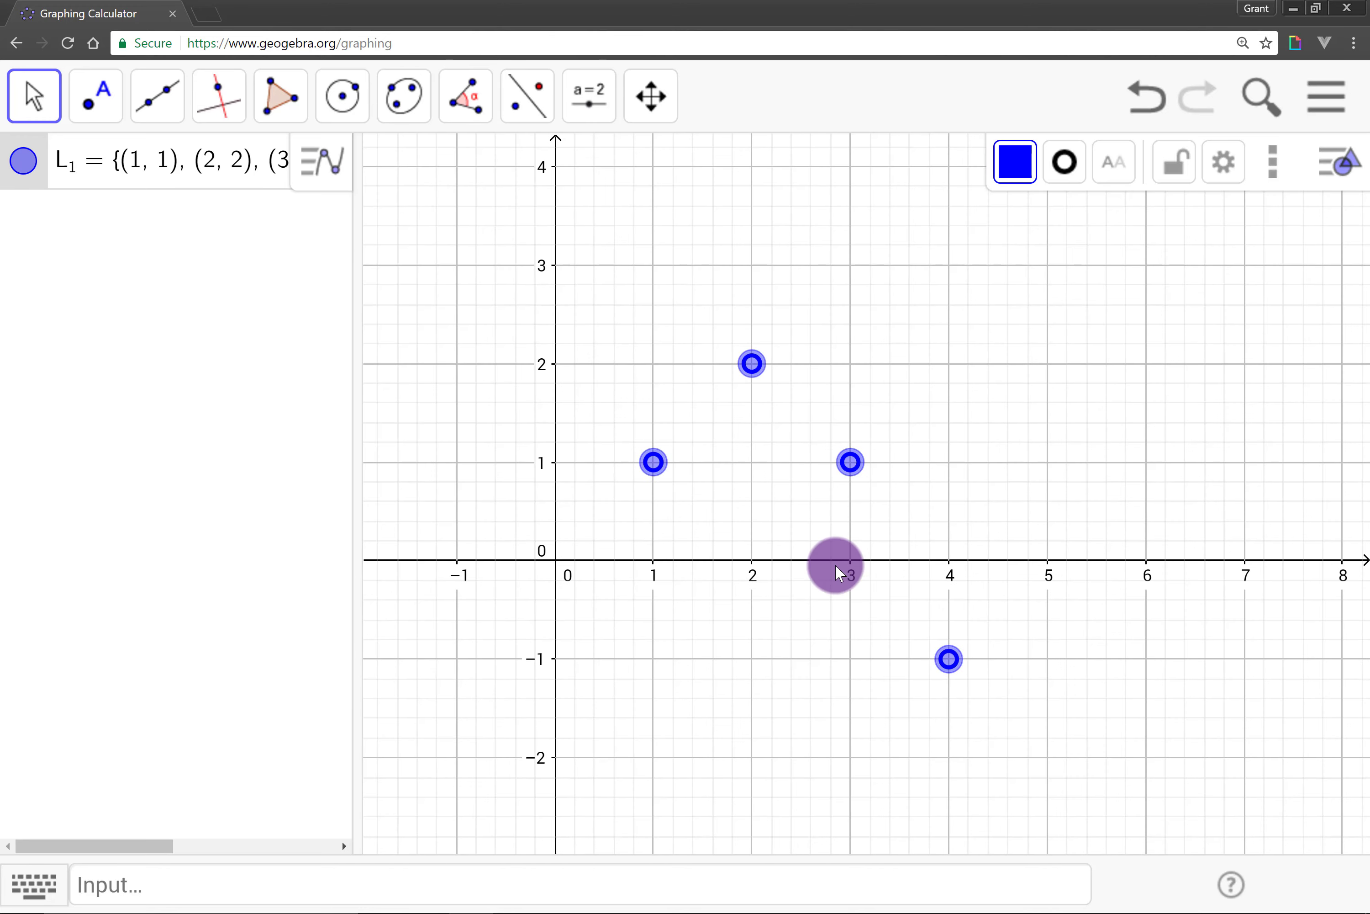
Step: Add the function x^2 as an extra element of list L_1
click(211, 180)
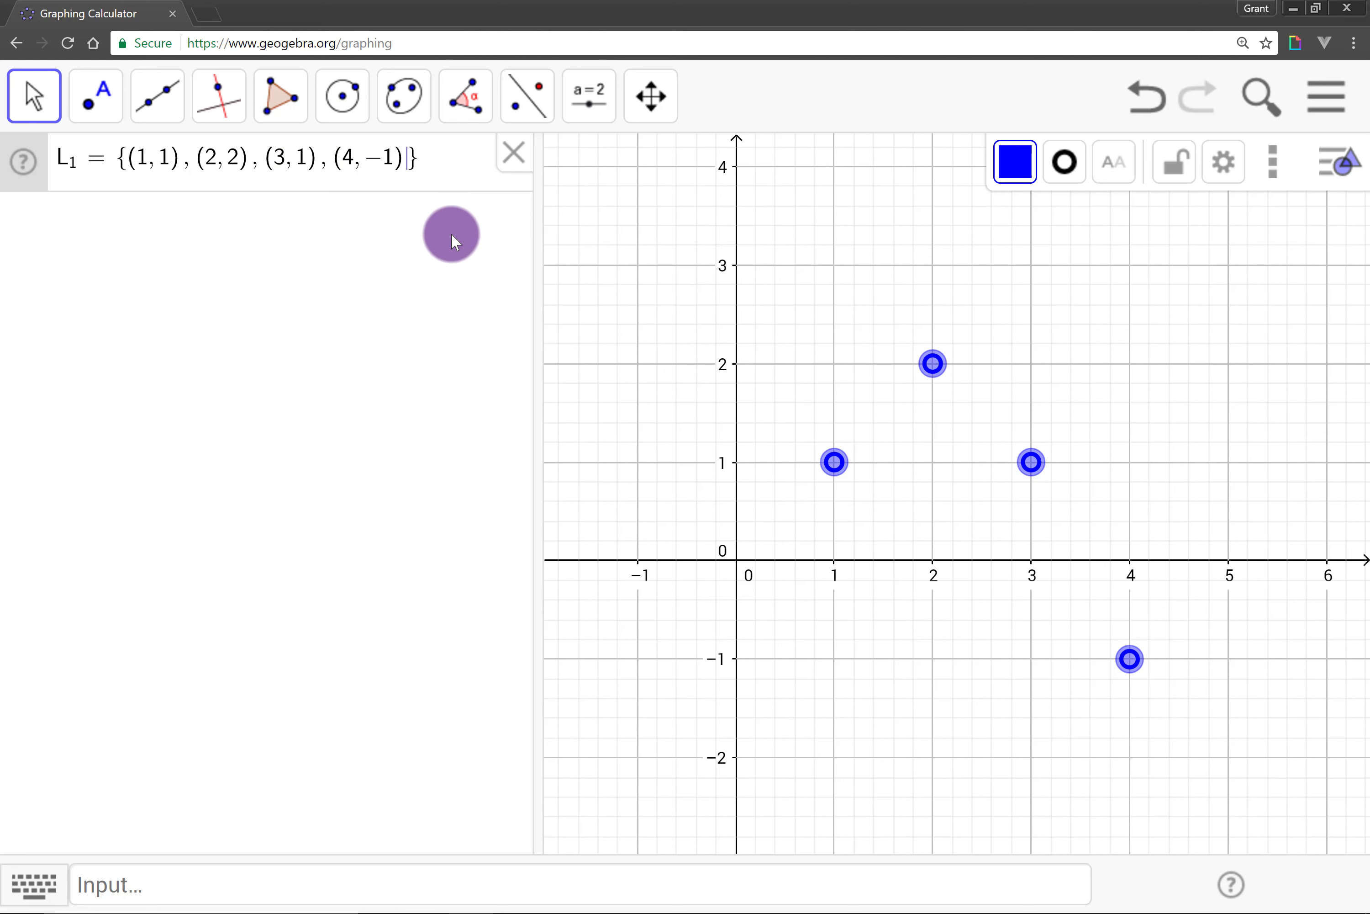
text(, x^2)
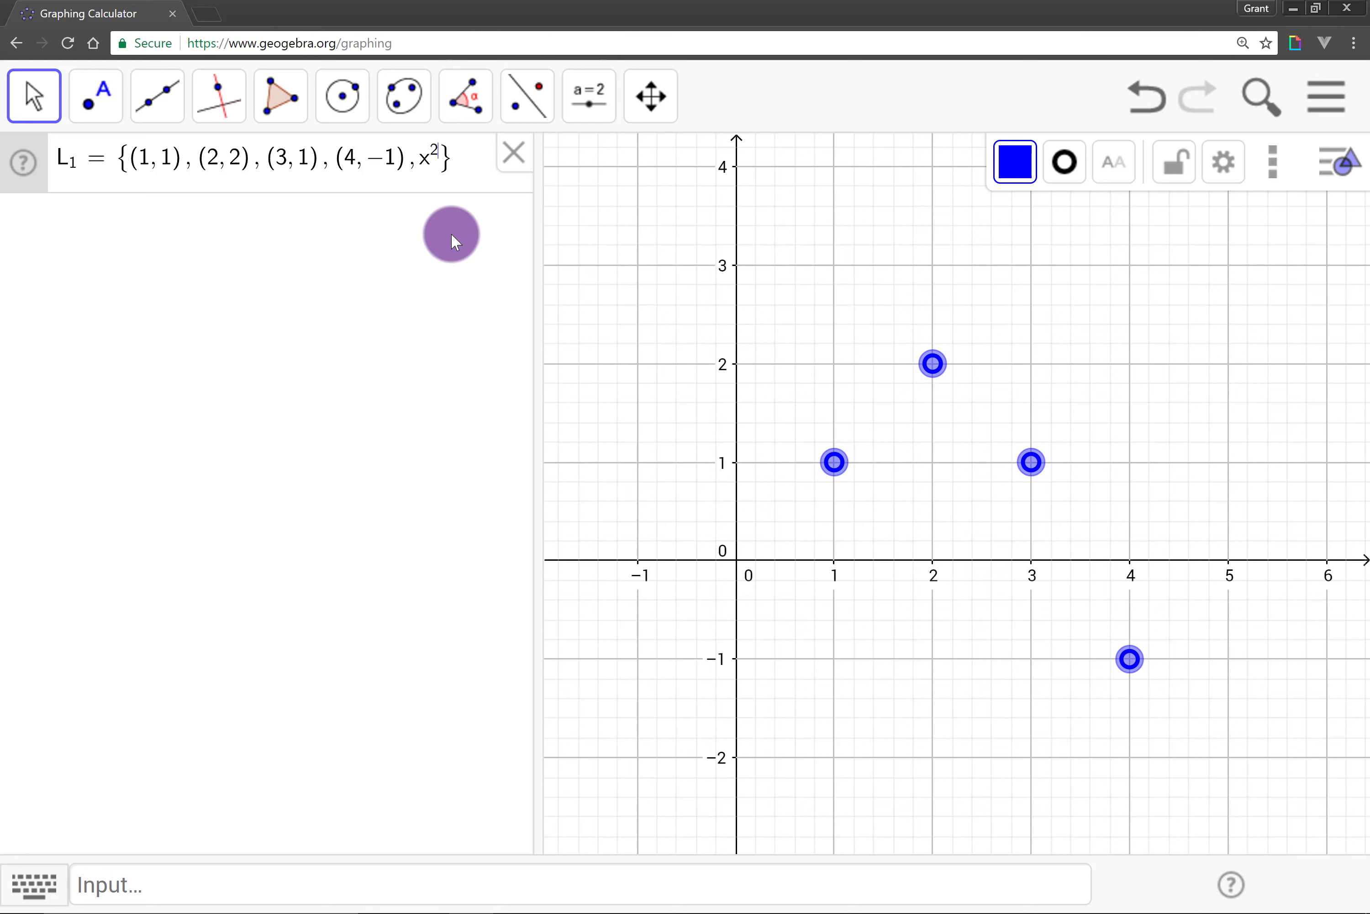
key(Return)
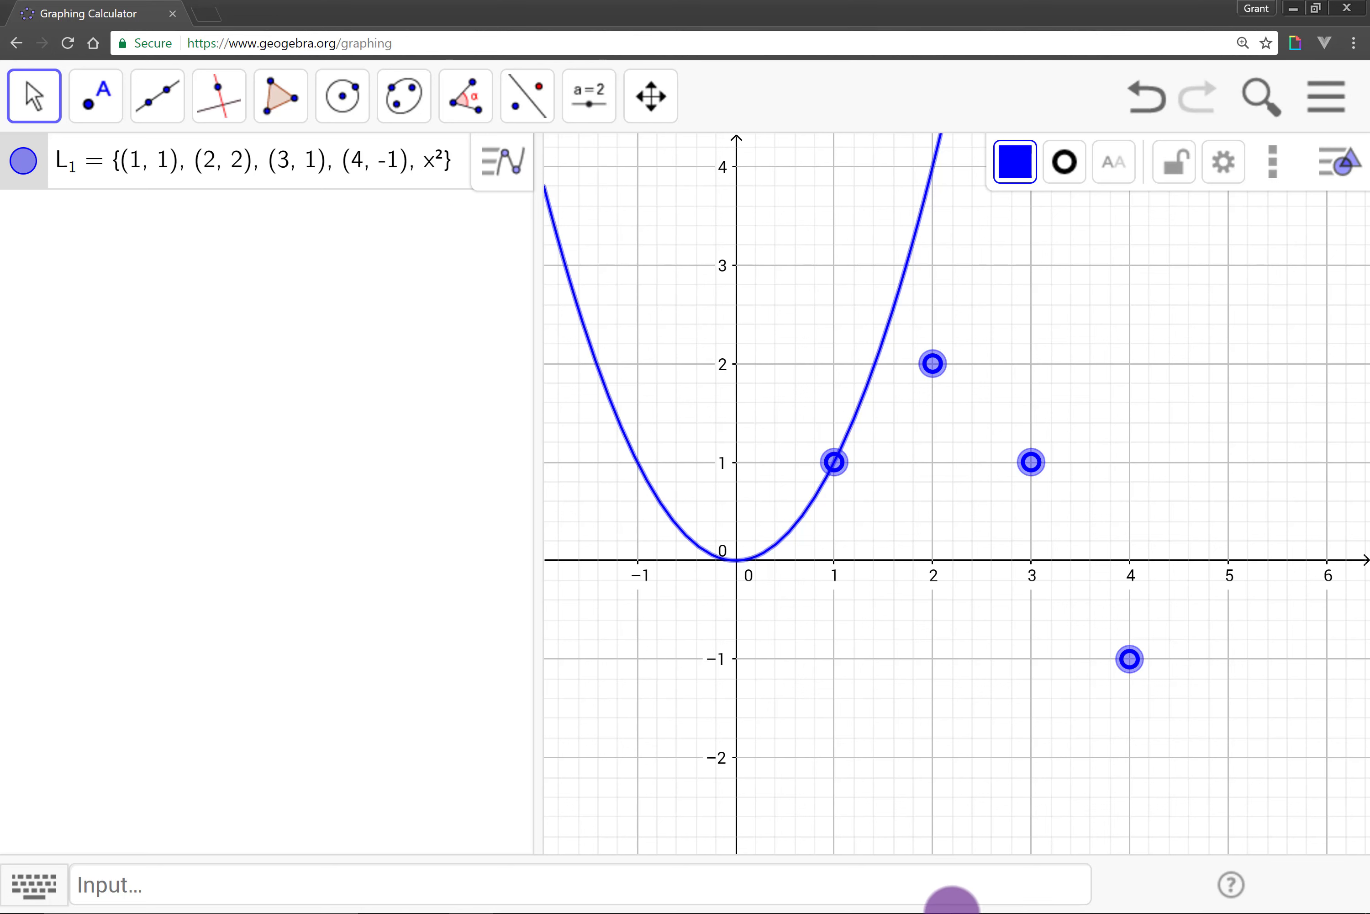
Step: Set the list's line style to dashed and increase its line thickness
drag(904, 612, 967, 621)
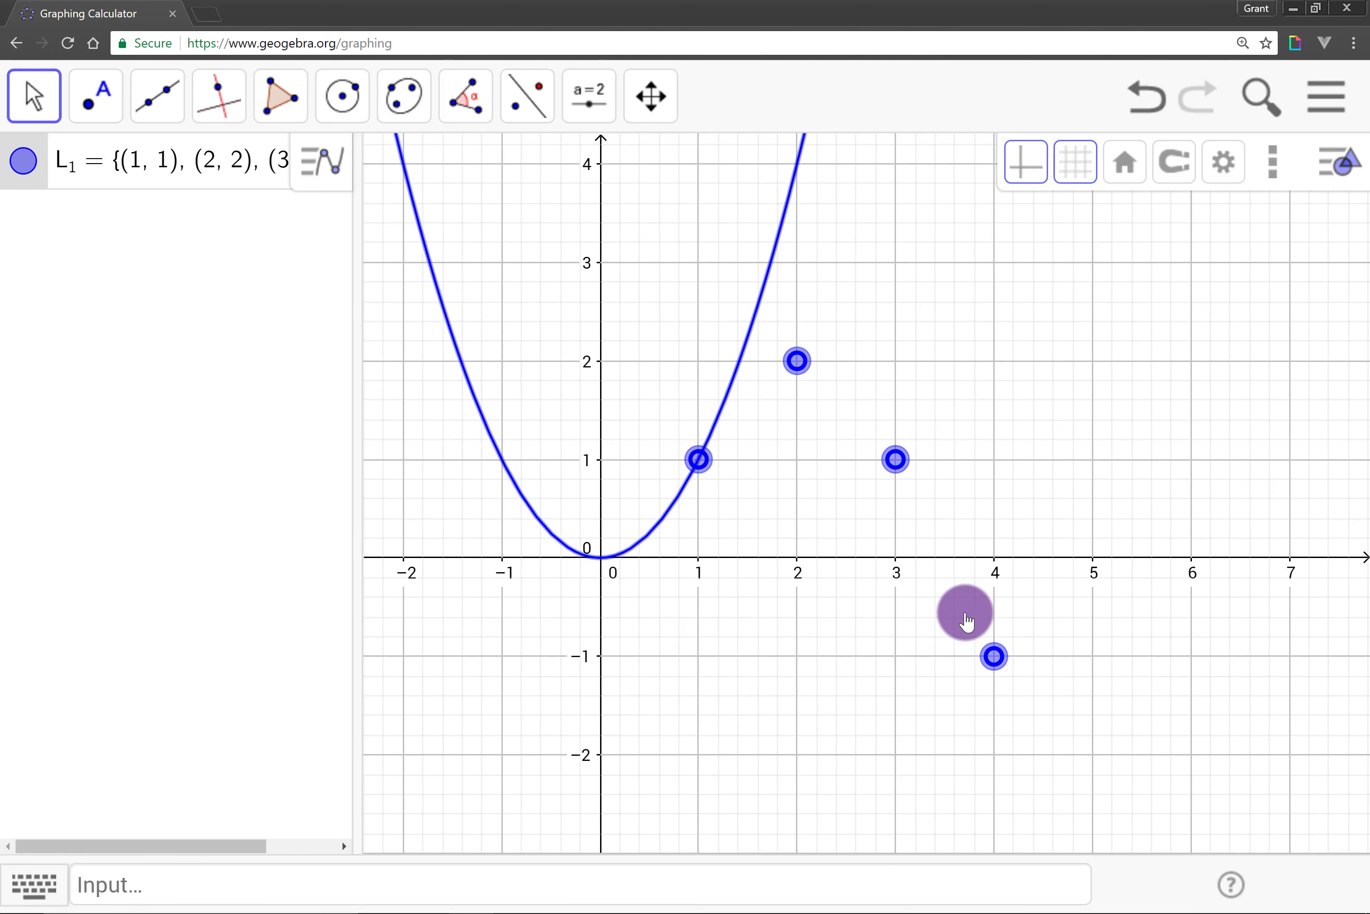
click(715, 481)
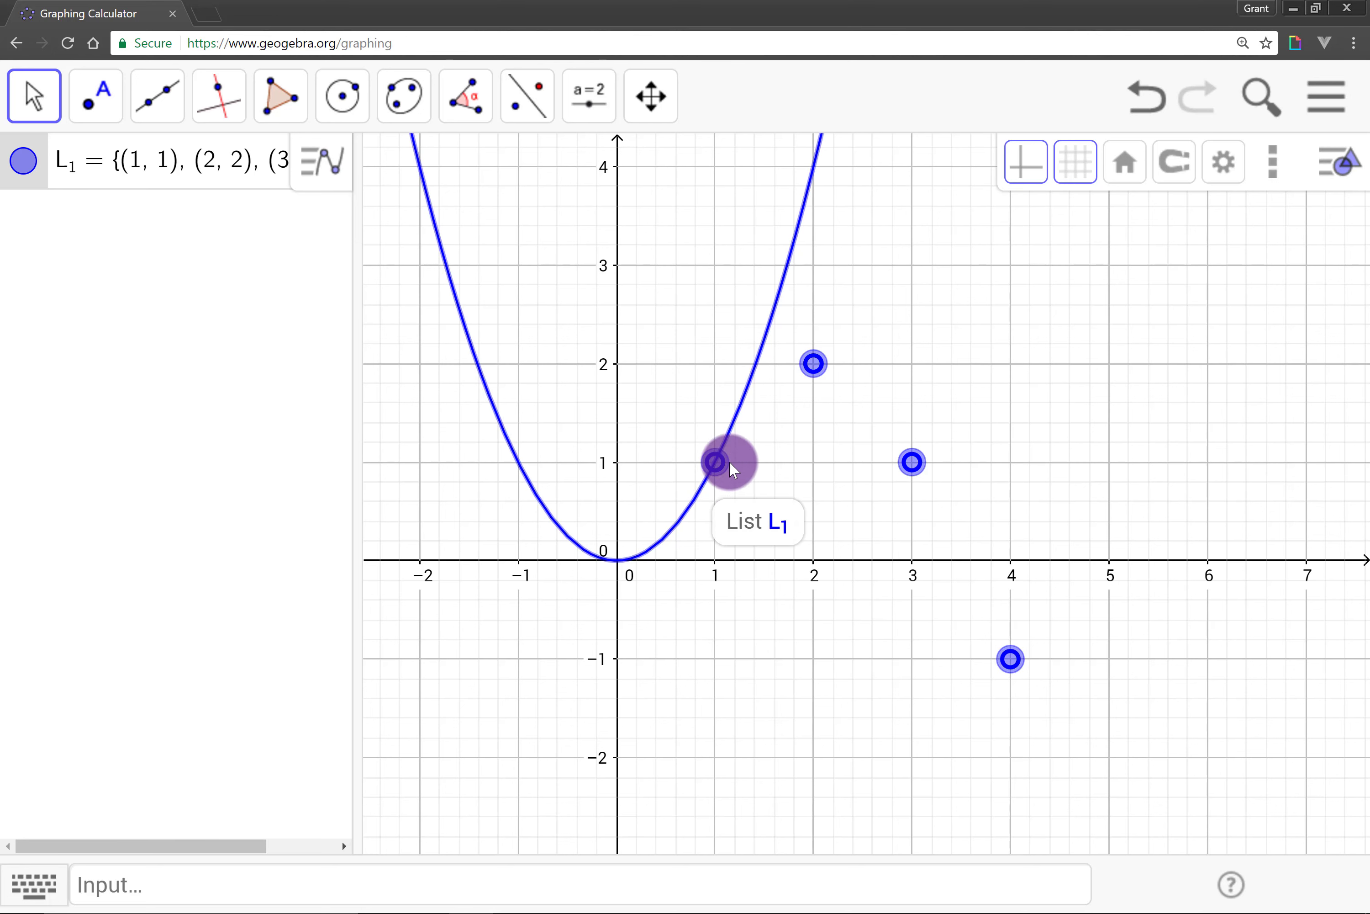
click(816, 378)
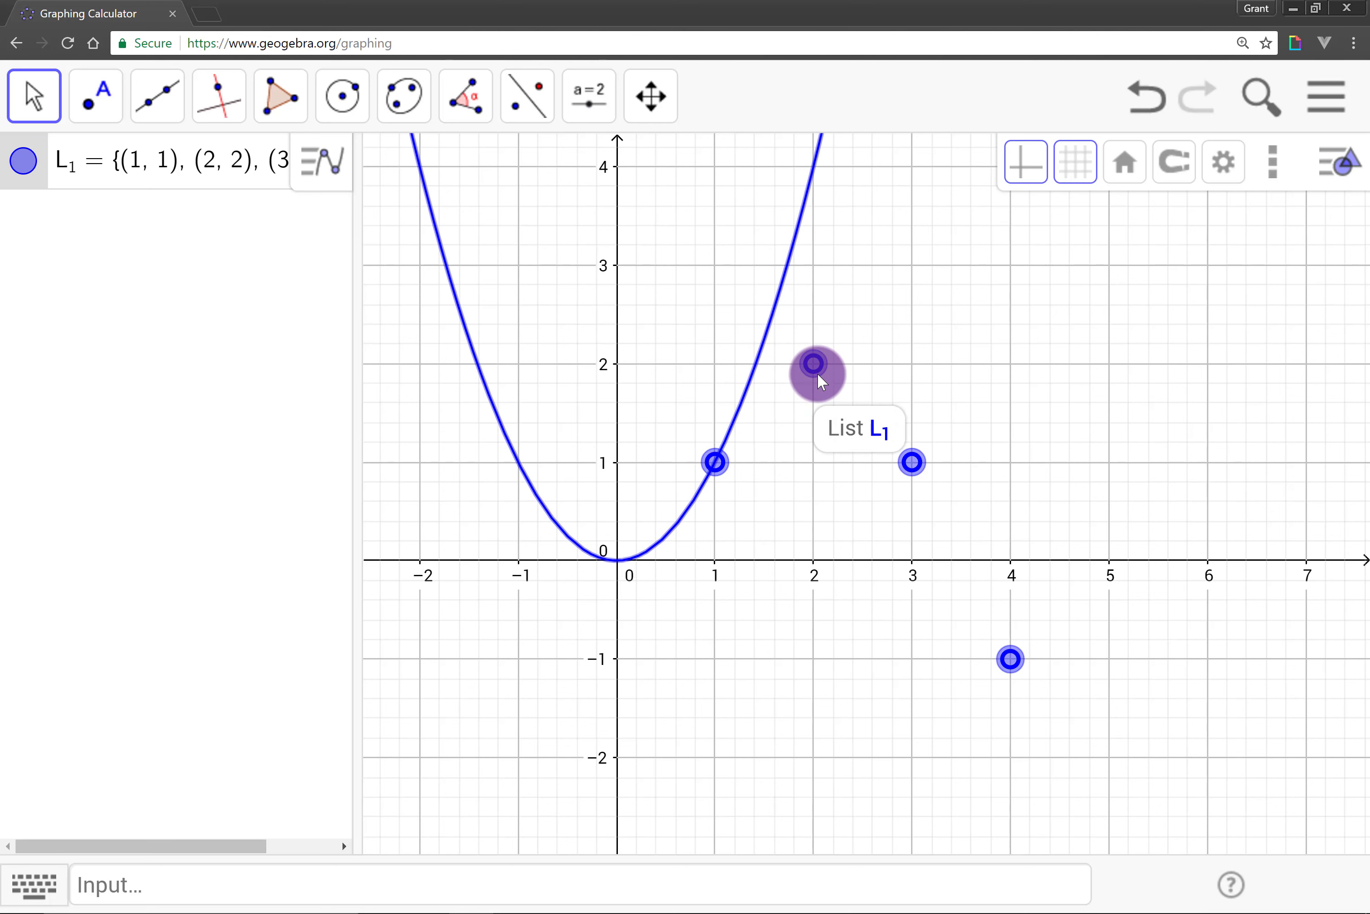
click(676, 526)
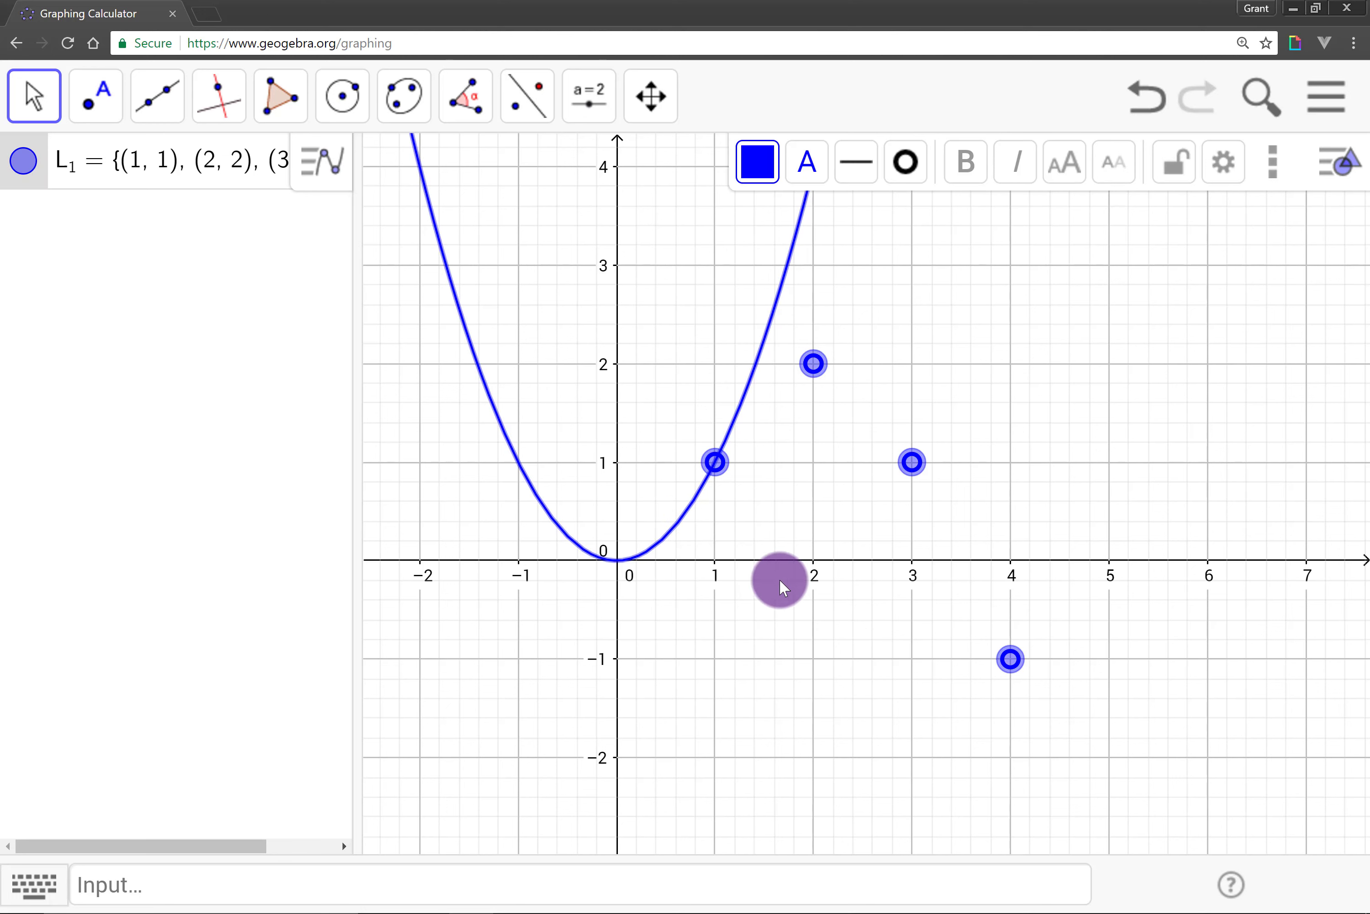
click(846, 173)
drag(899, 248, 984, 272)
click(966, 217)
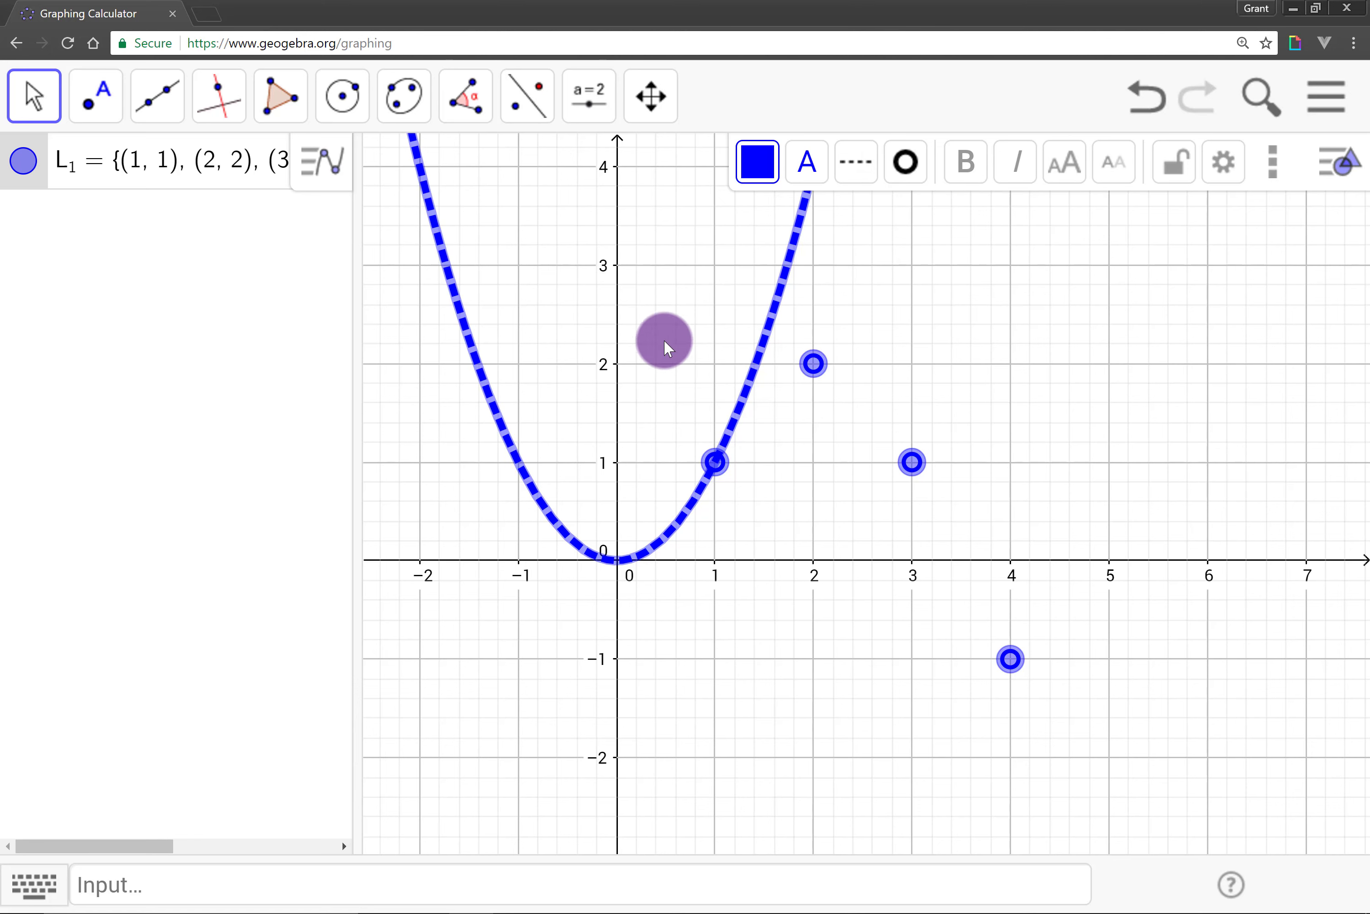
click(664, 385)
drag(630, 358, 726, 352)
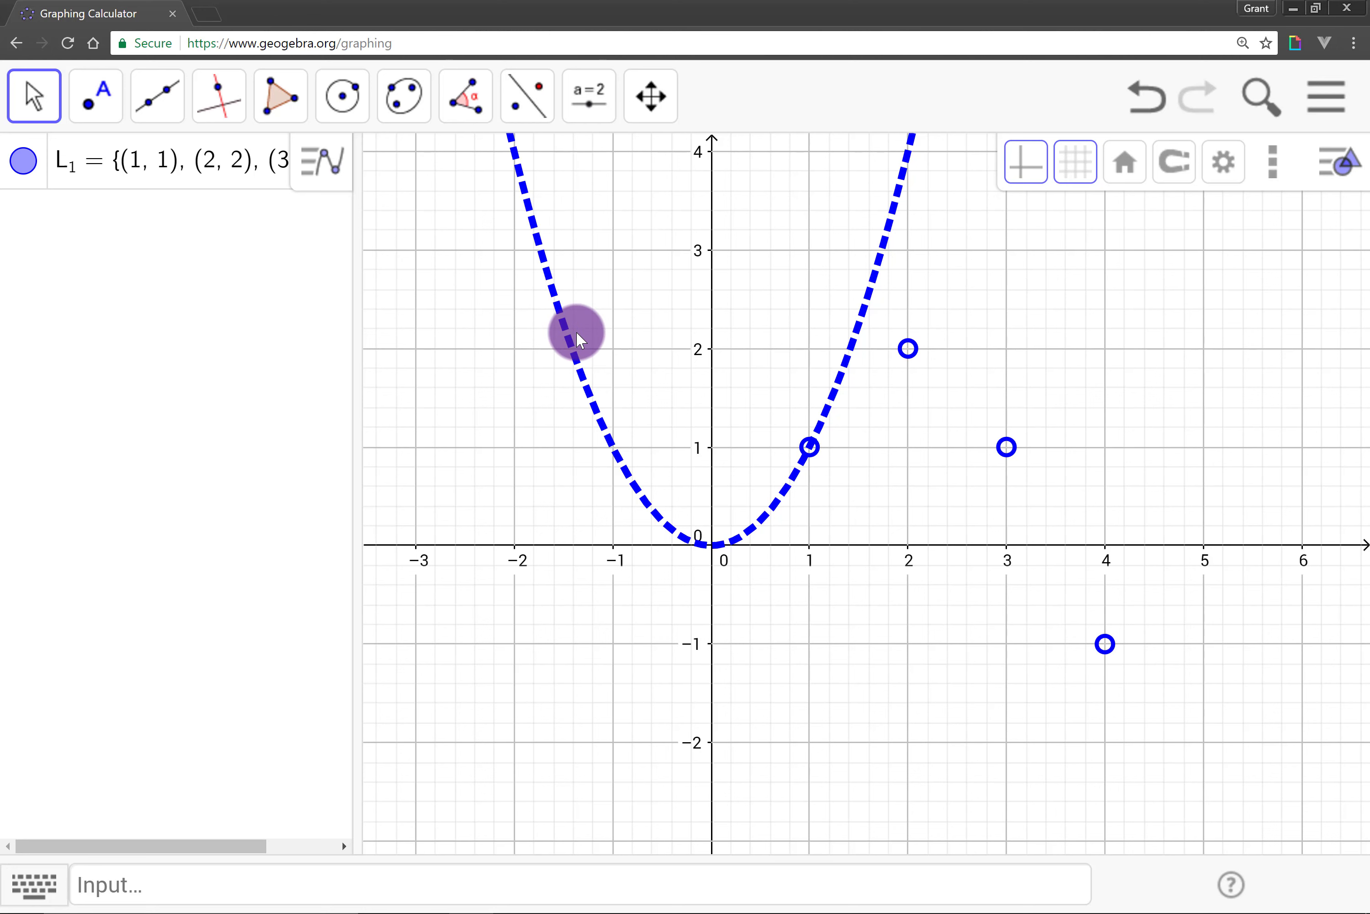
click(907, 354)
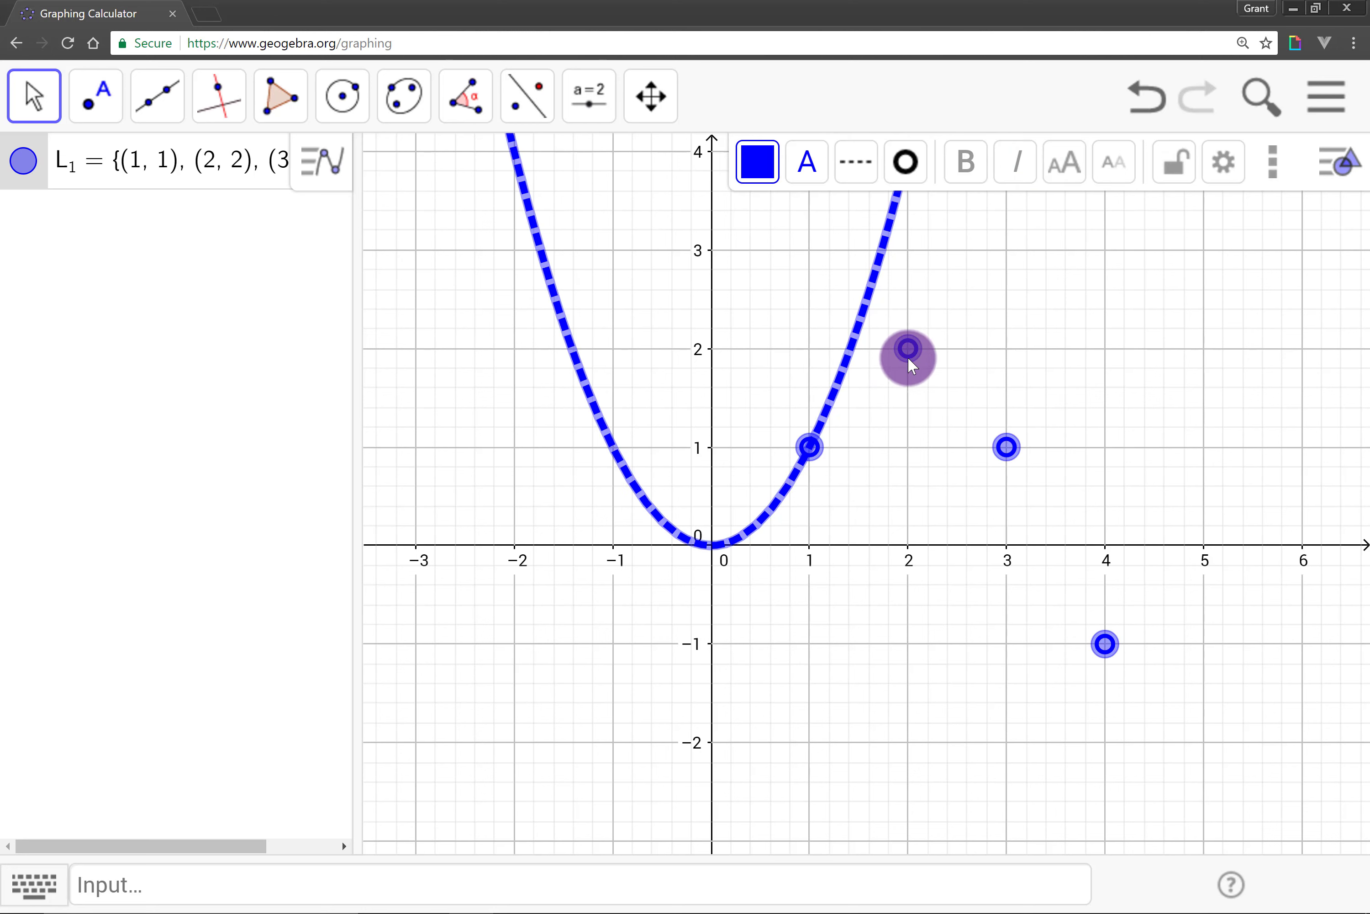
click(895, 388)
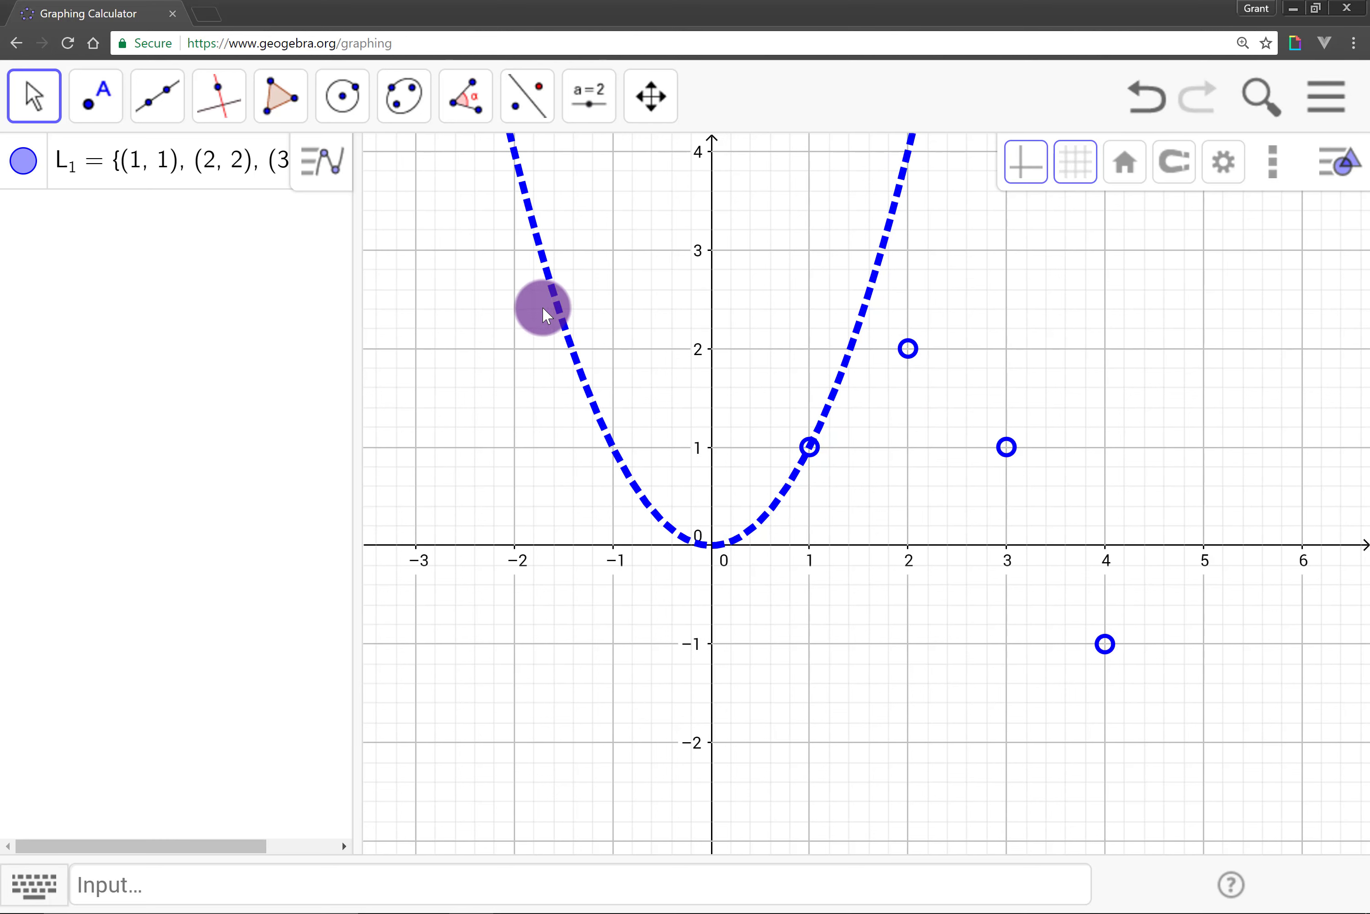
click(840, 384)
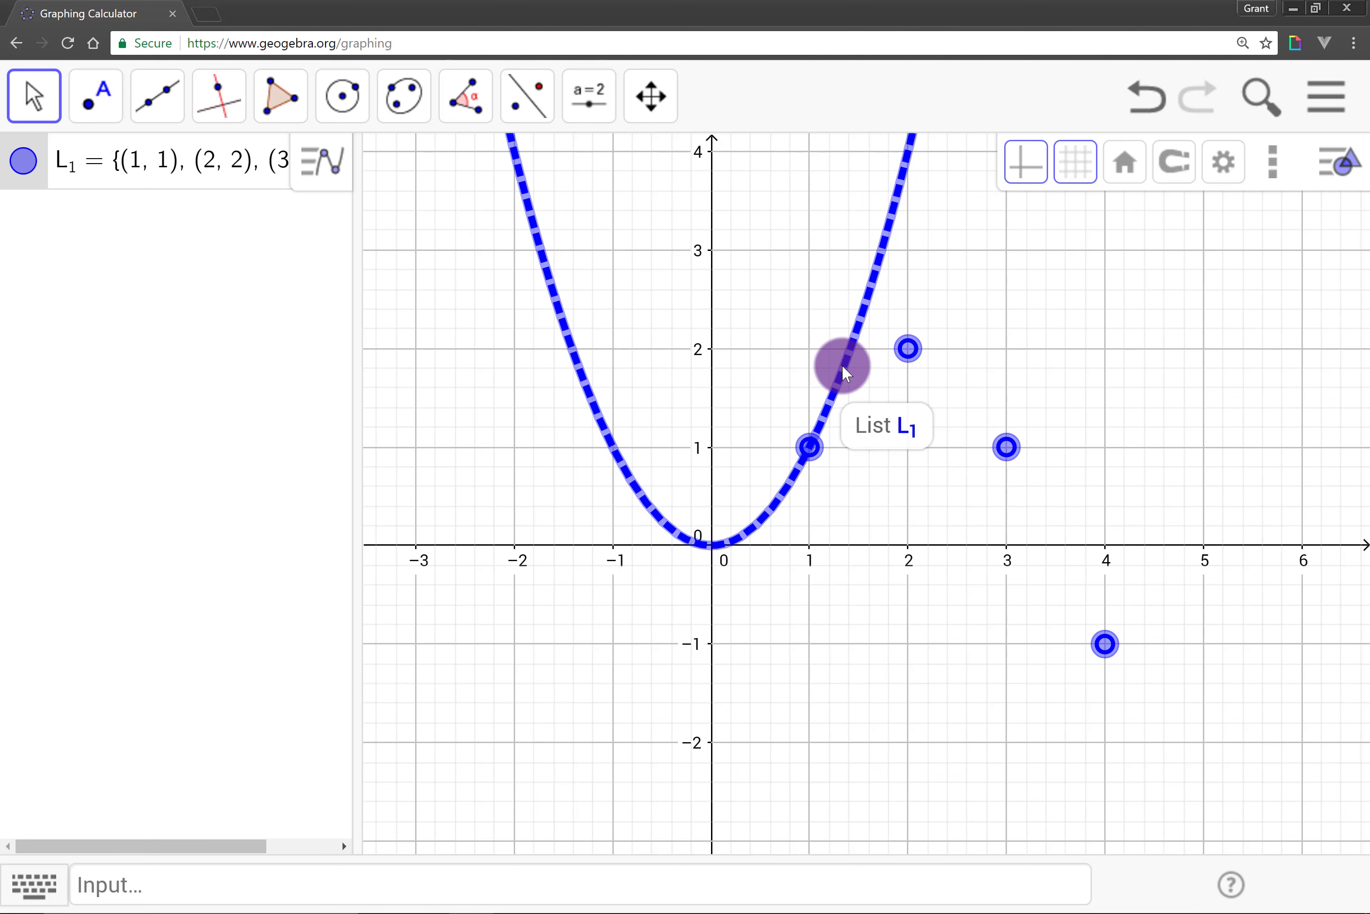
click(877, 368)
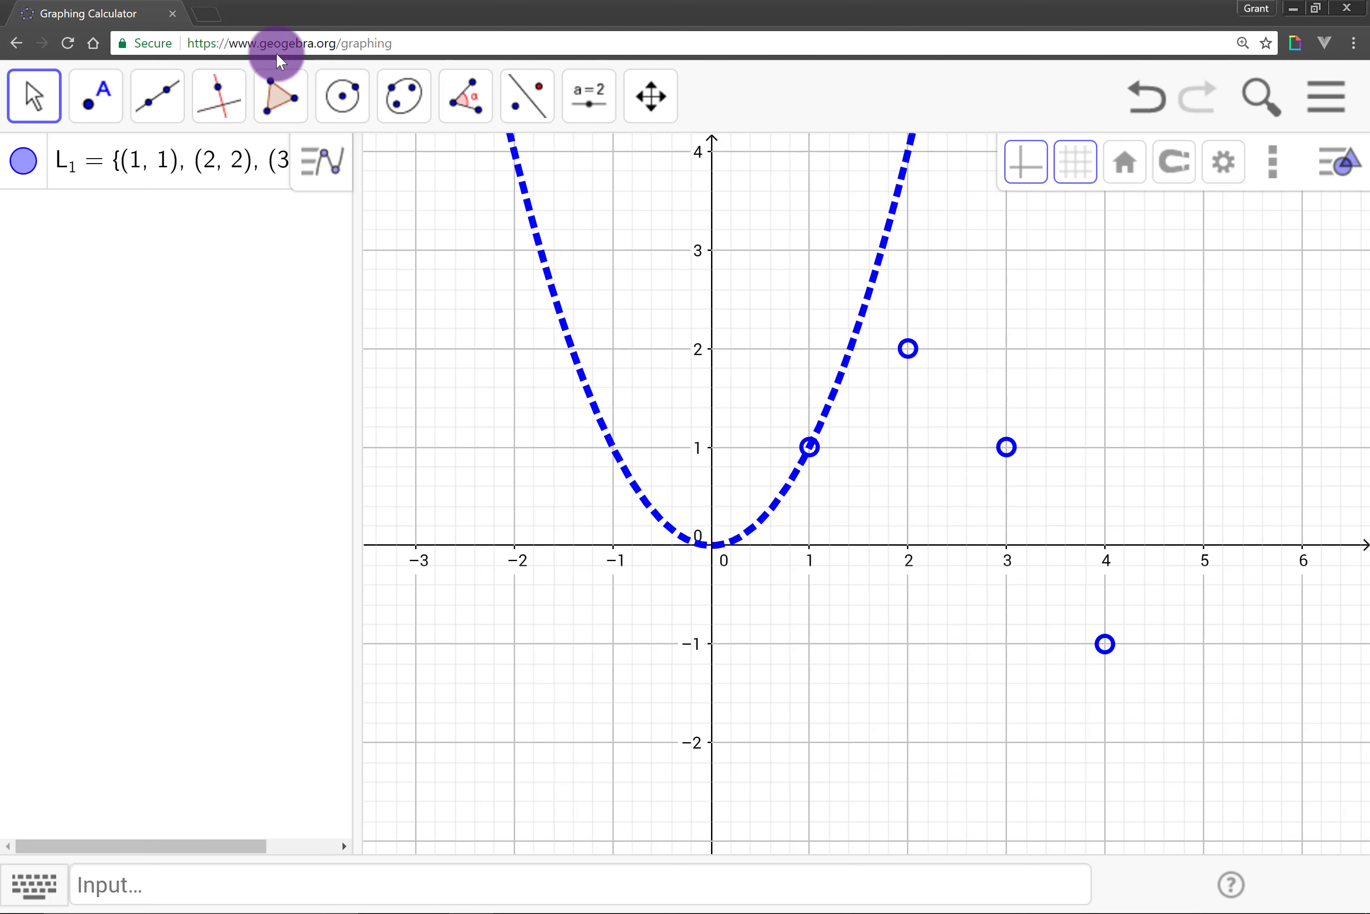
Step: Remove x^2 from the list L_1 definition, leaving only the four points
click(243, 166)
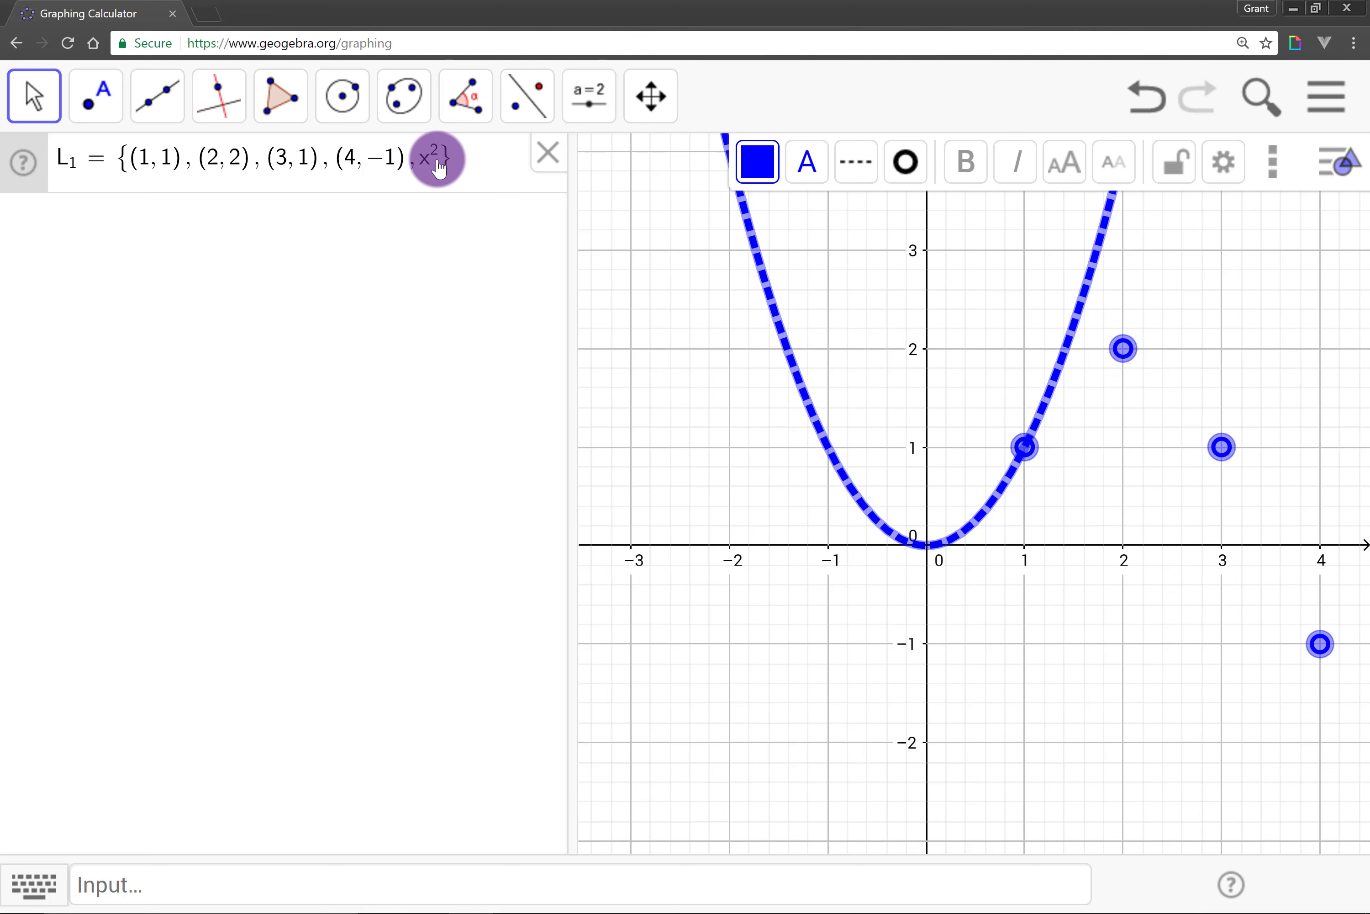
click(440, 160)
key(BackSpace)
key(BackSpace)
key(BackSpace)
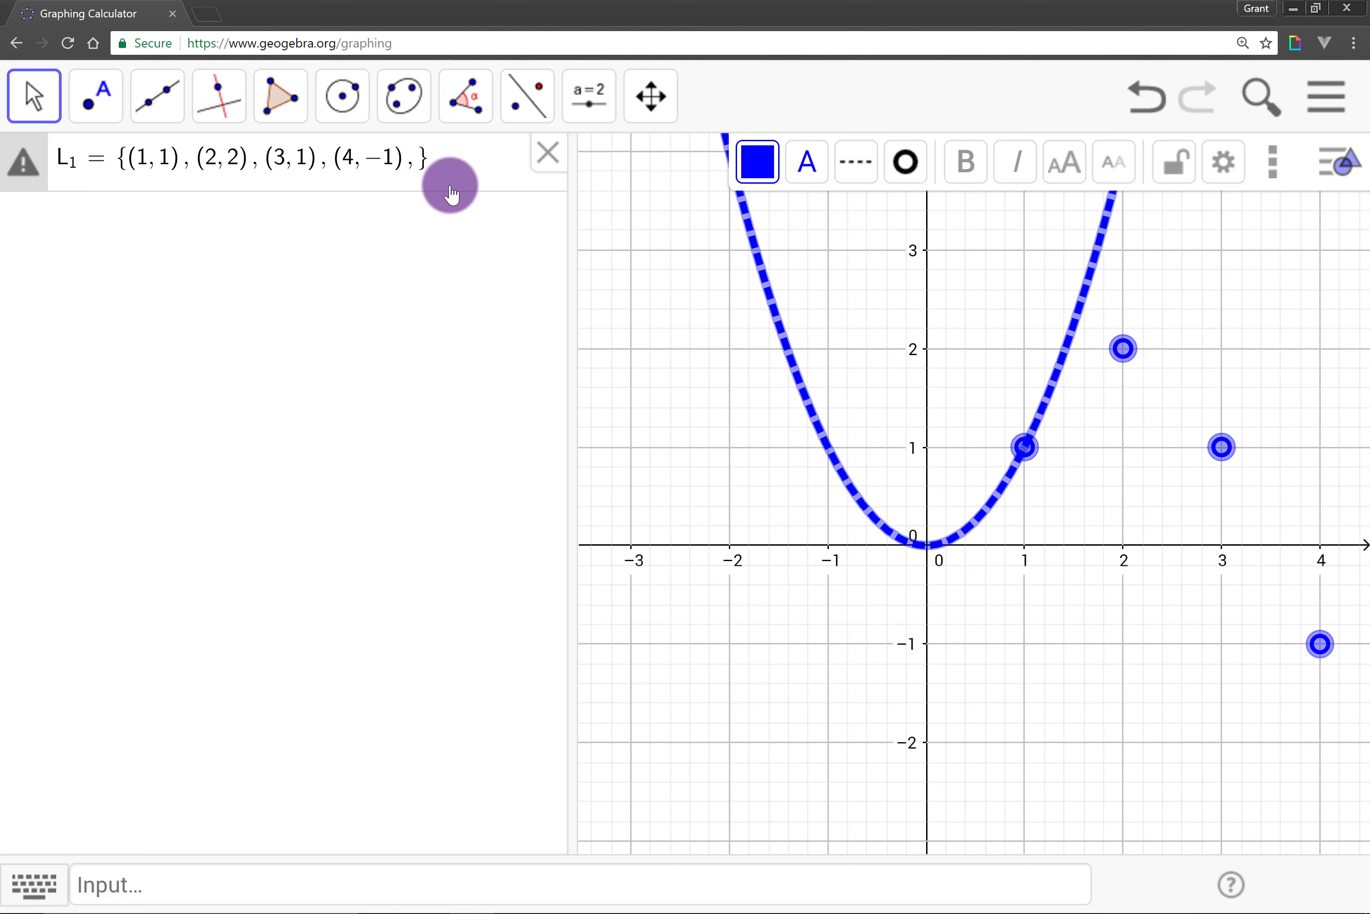
key(Return)
click(869, 318)
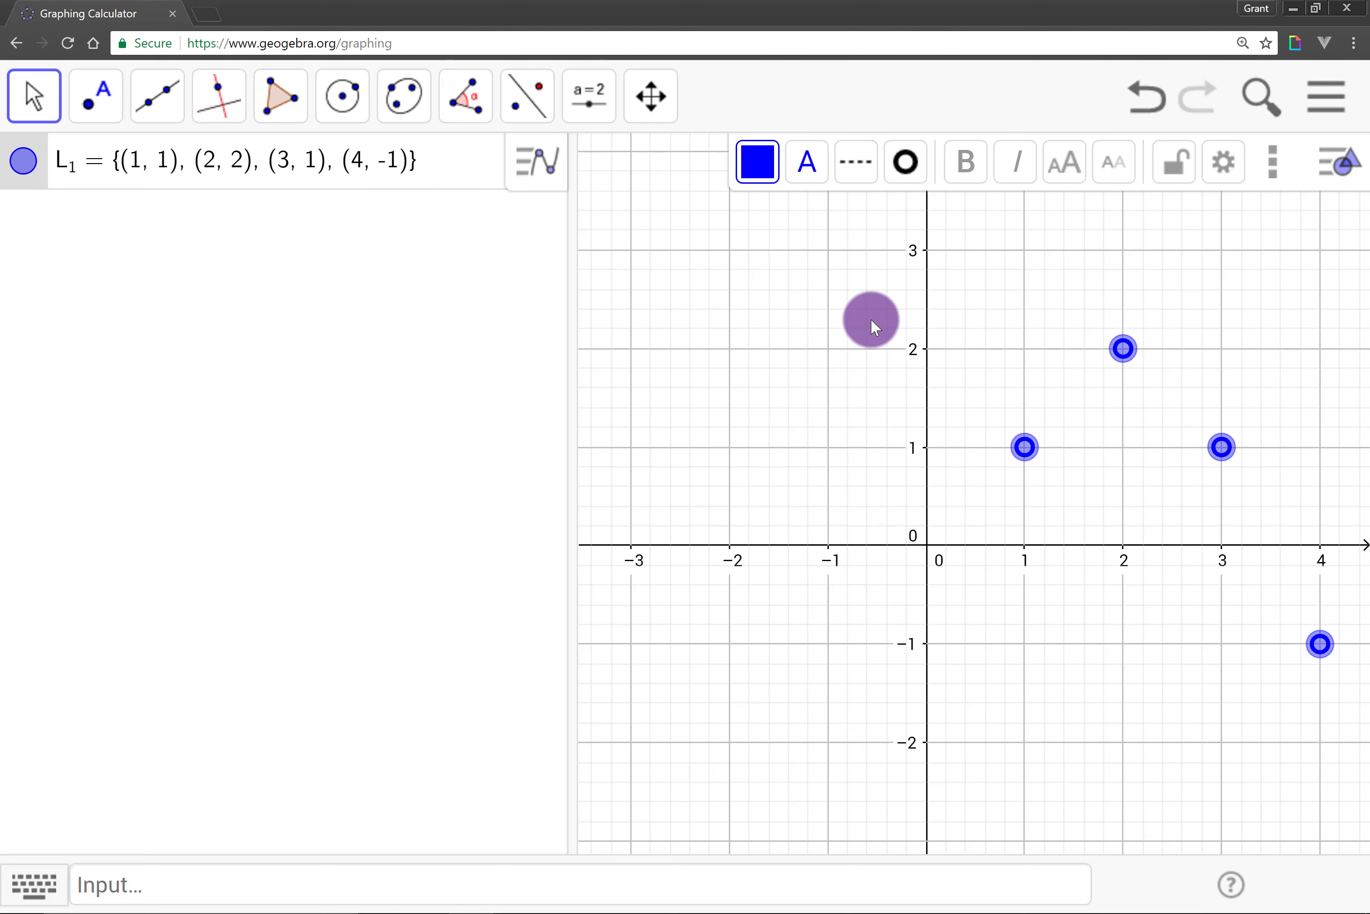
click(523, 508)
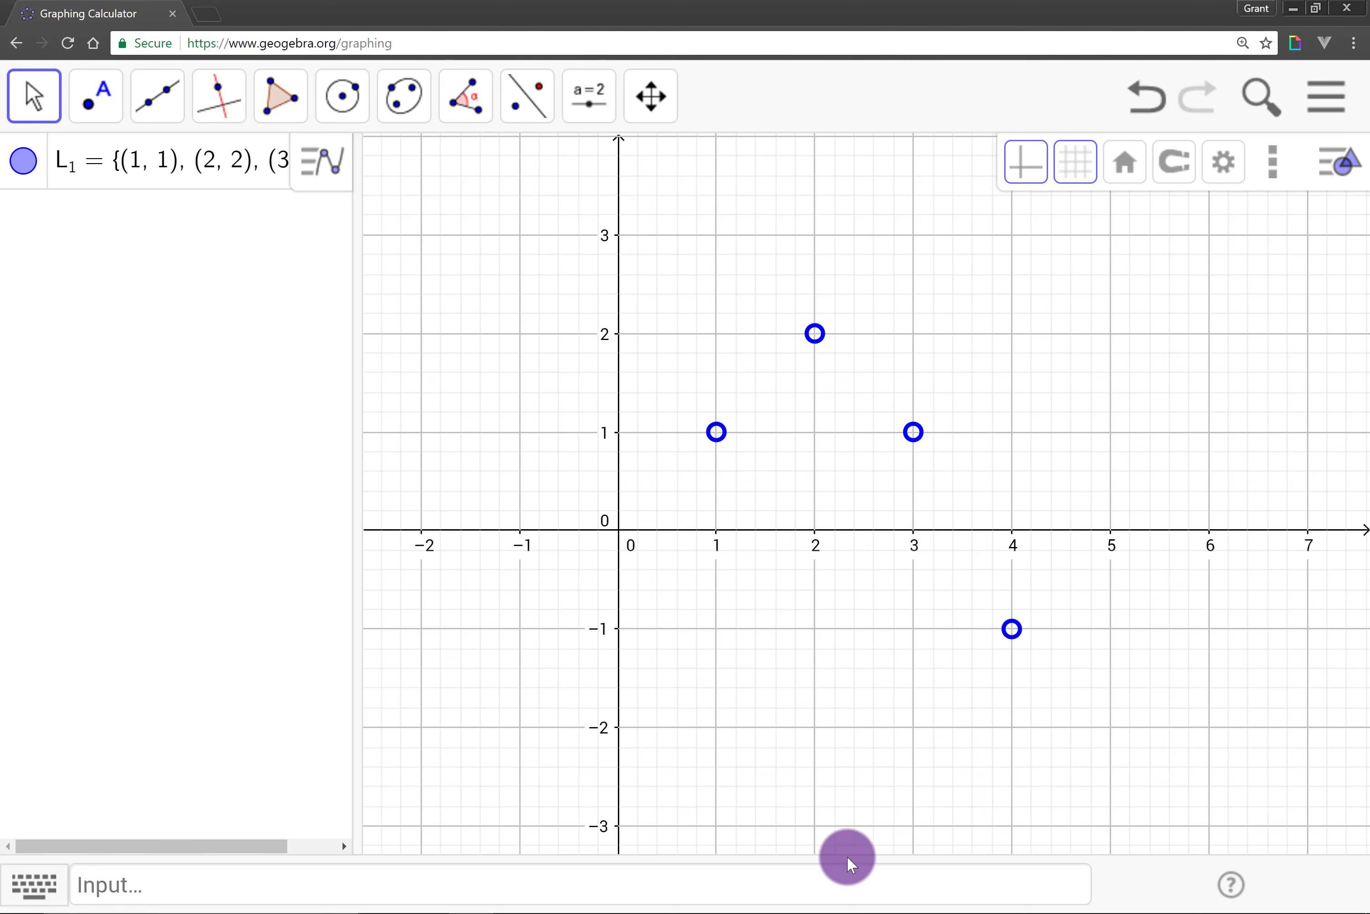
click(724, 430)
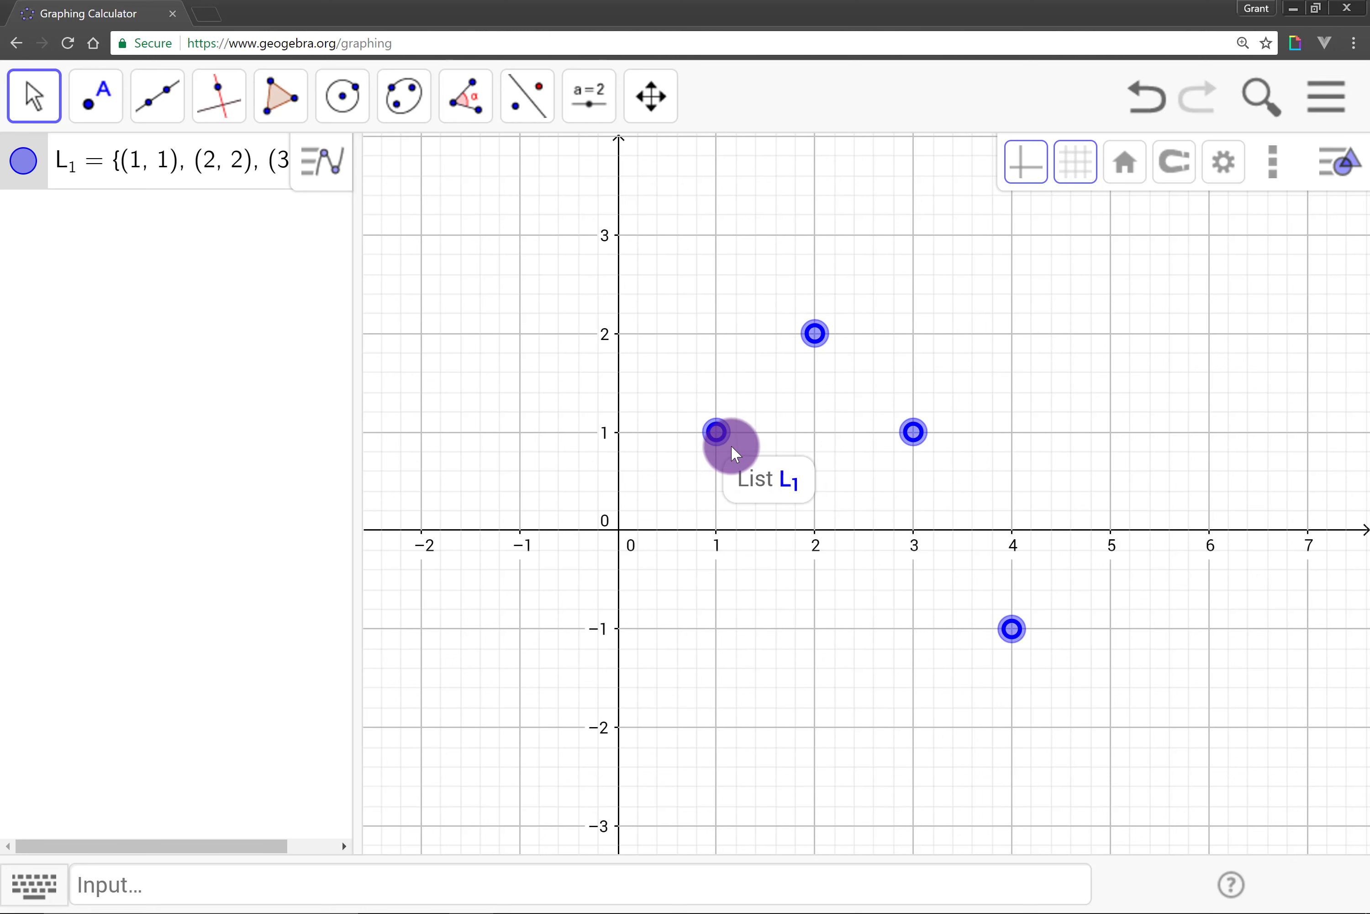
click(590, 884)
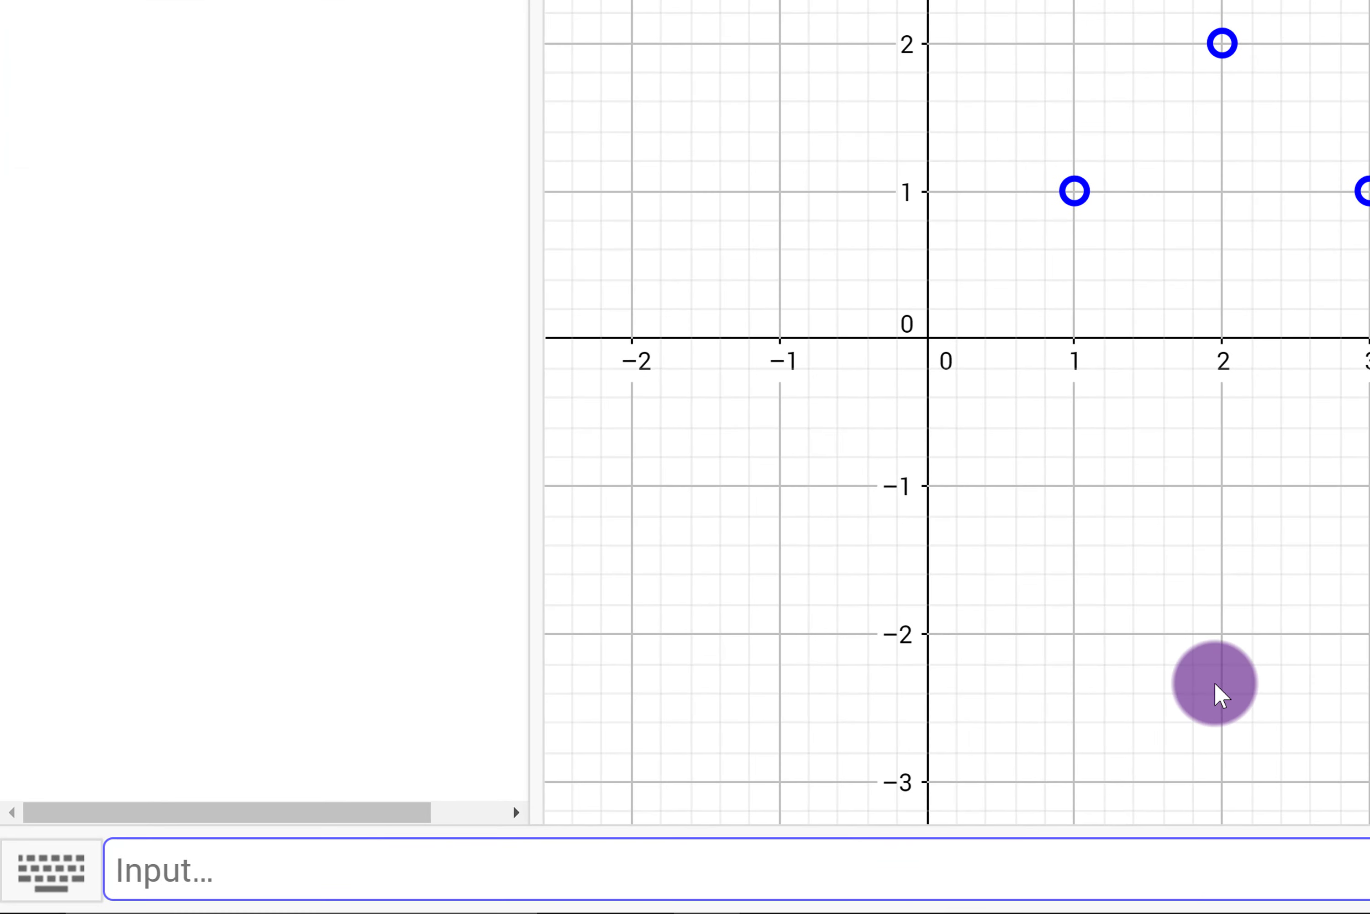
Step: Define point A as Element(L_1, 1), the first element of list L_1
text(A = El)
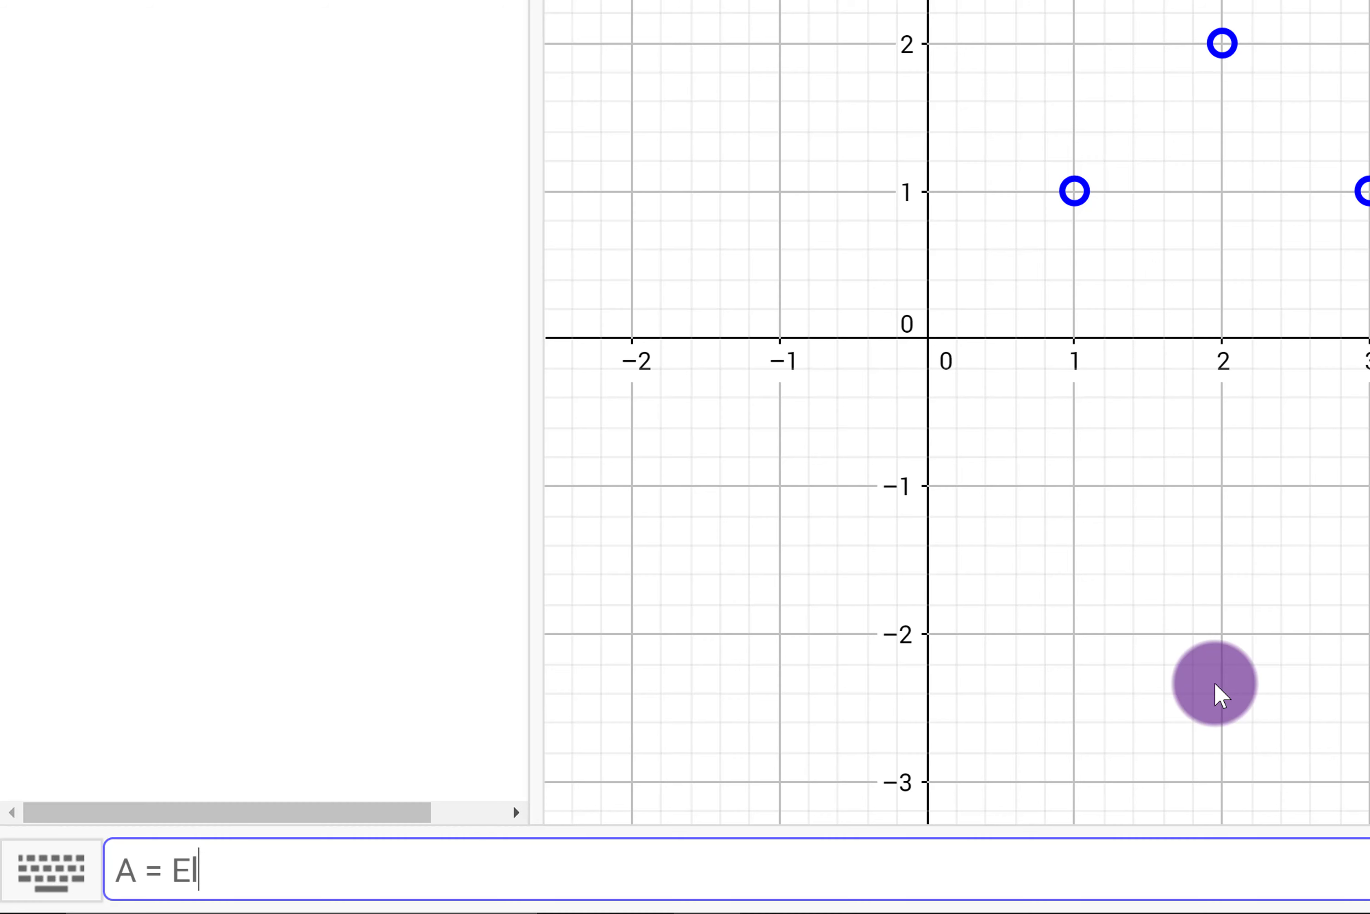
text(ement)
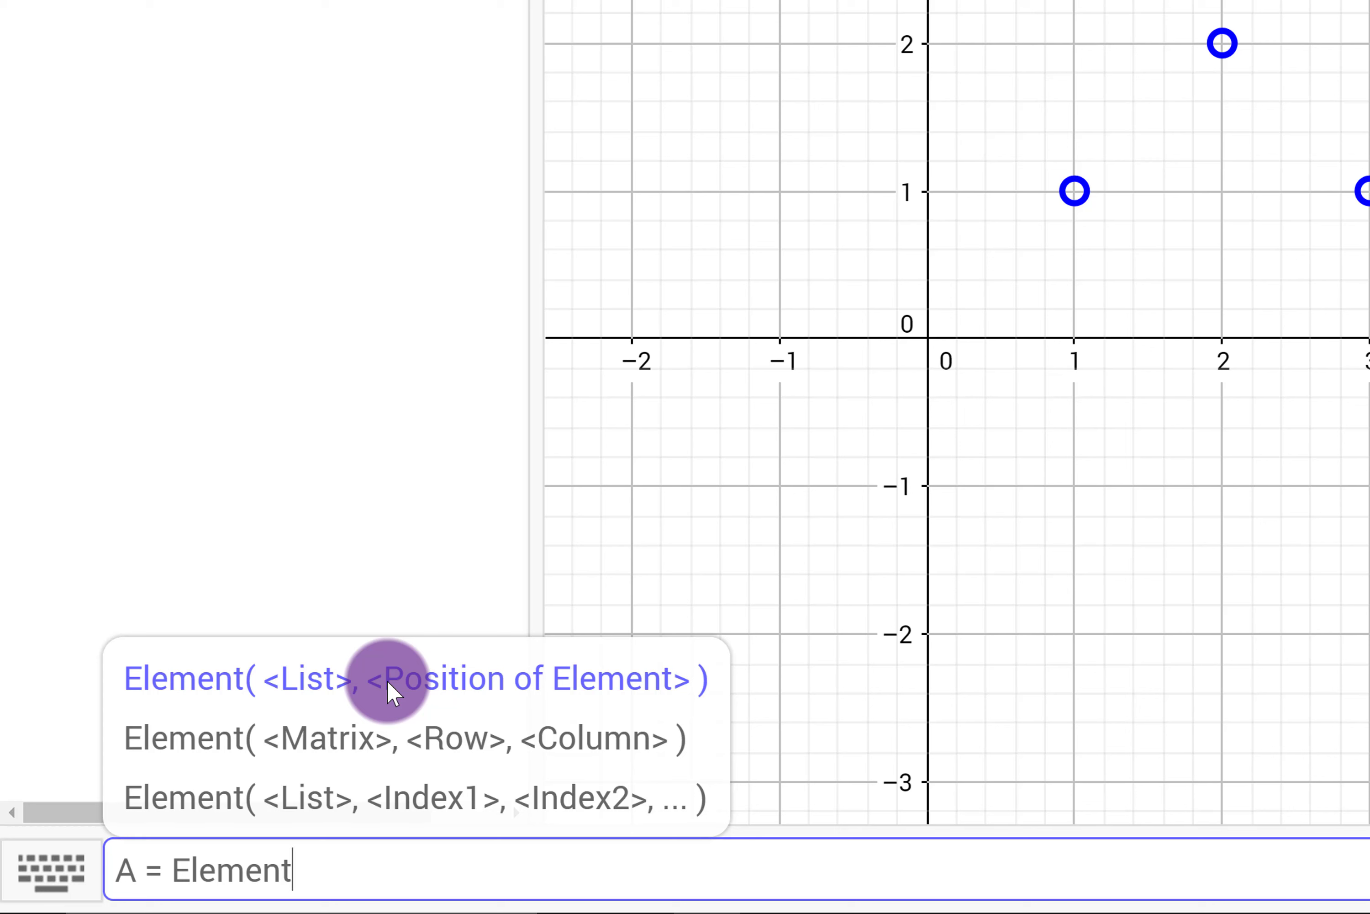
text((L_1, )
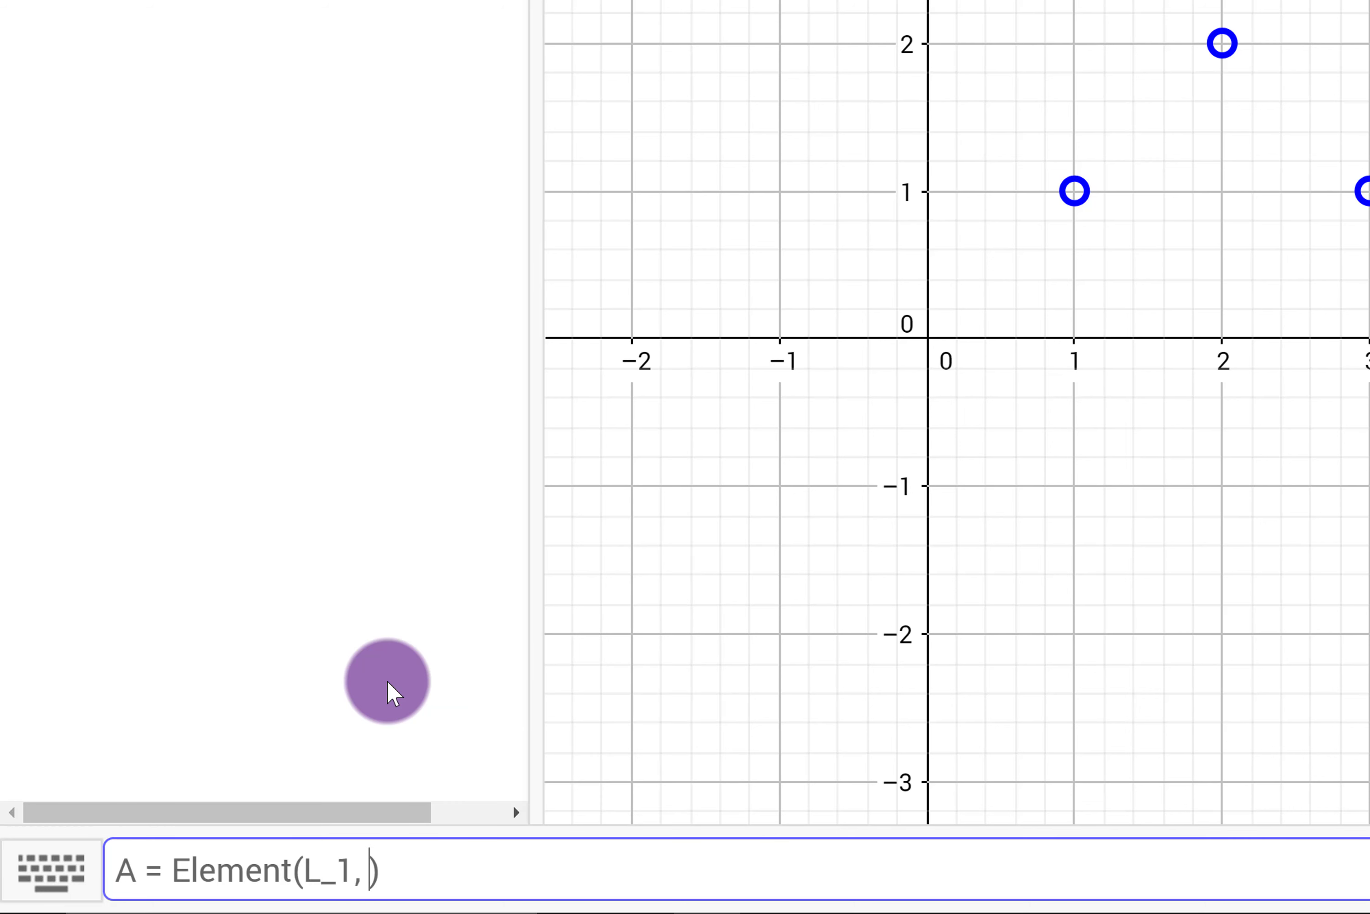
text(1)
key(Return)
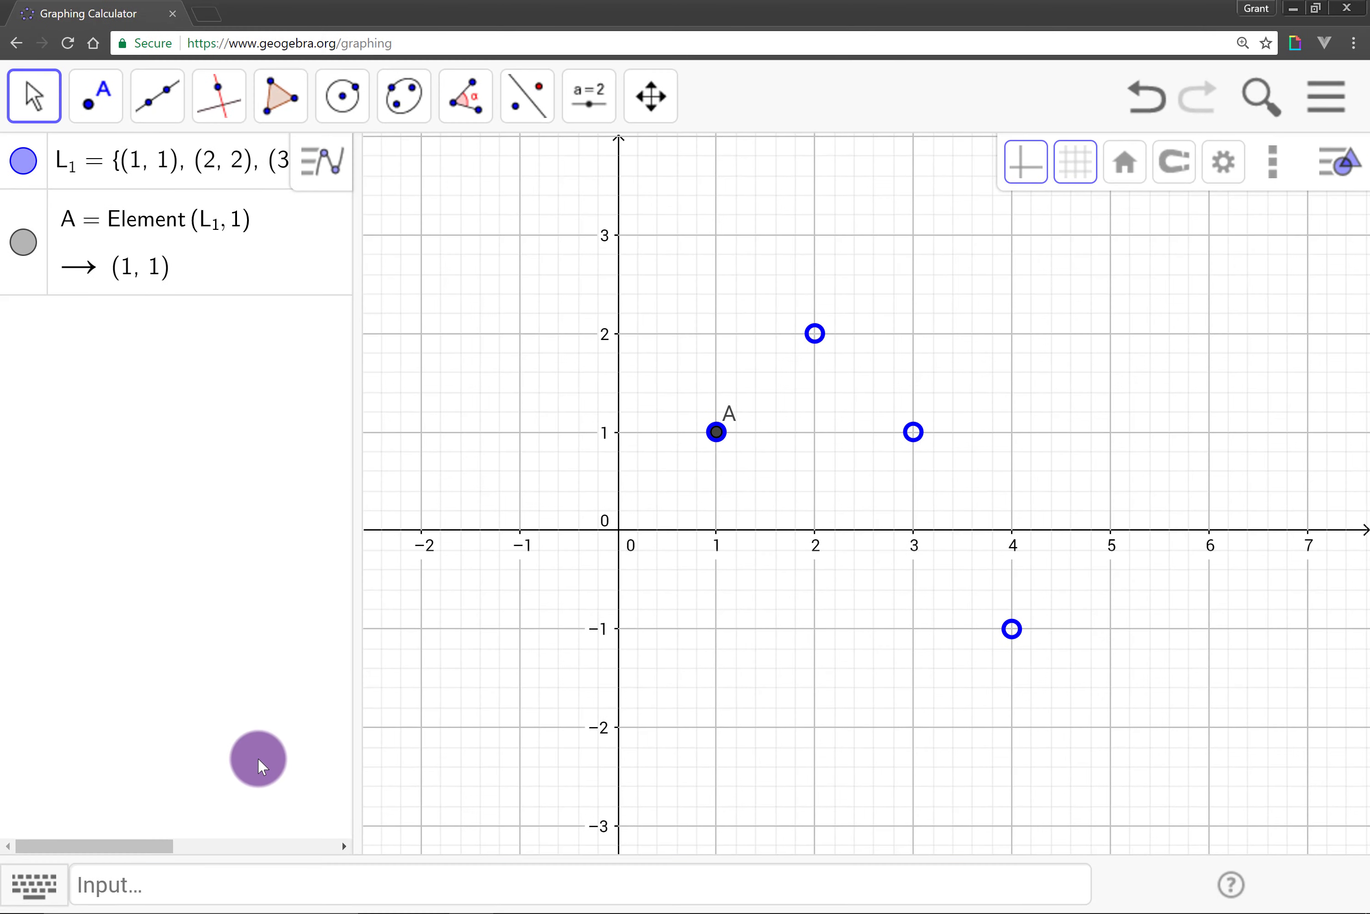
Step: Enlarge point A to point size 9 and color it red
click(831, 354)
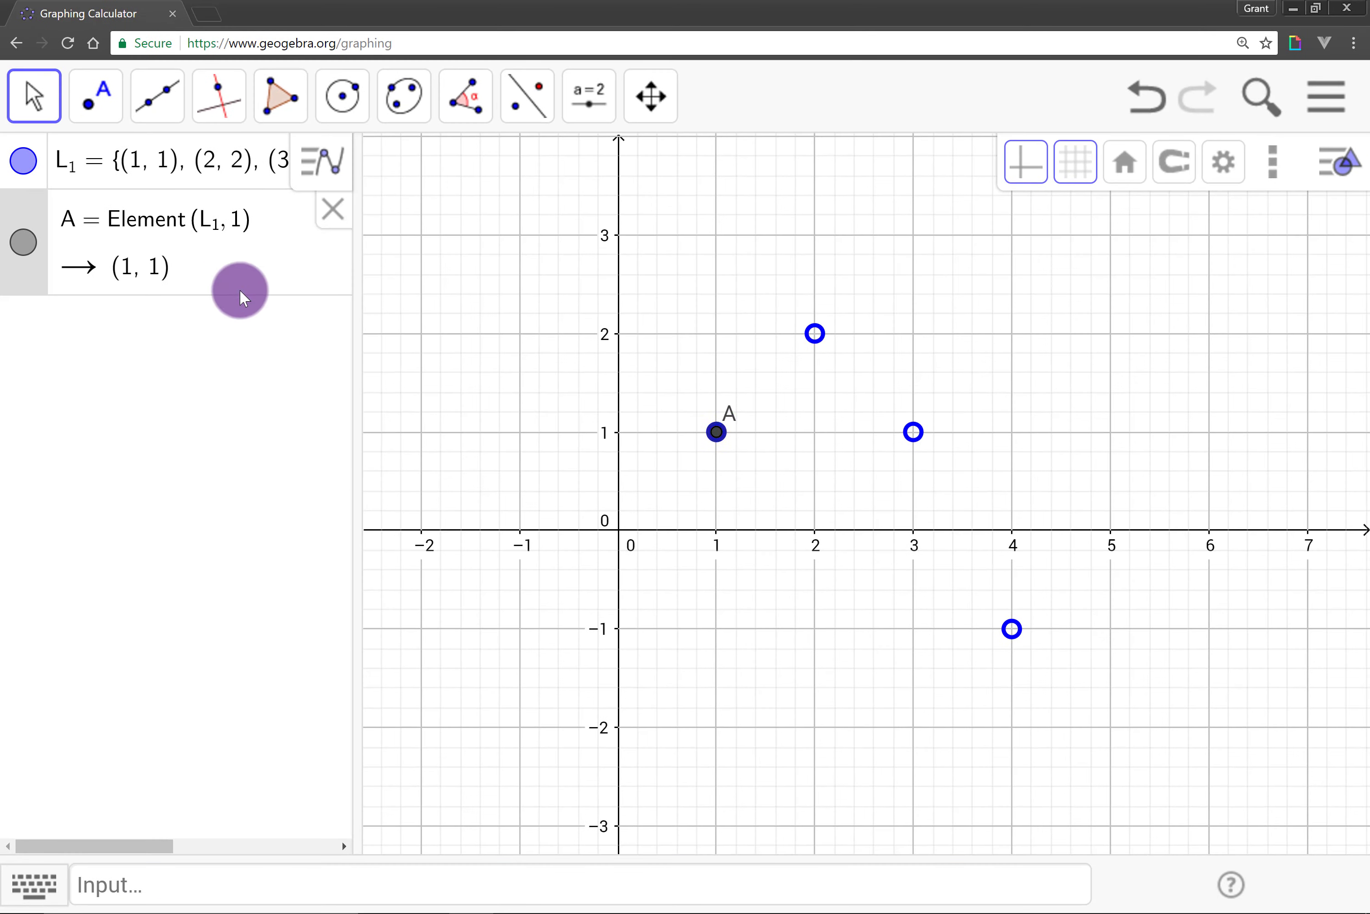
click(35, 215)
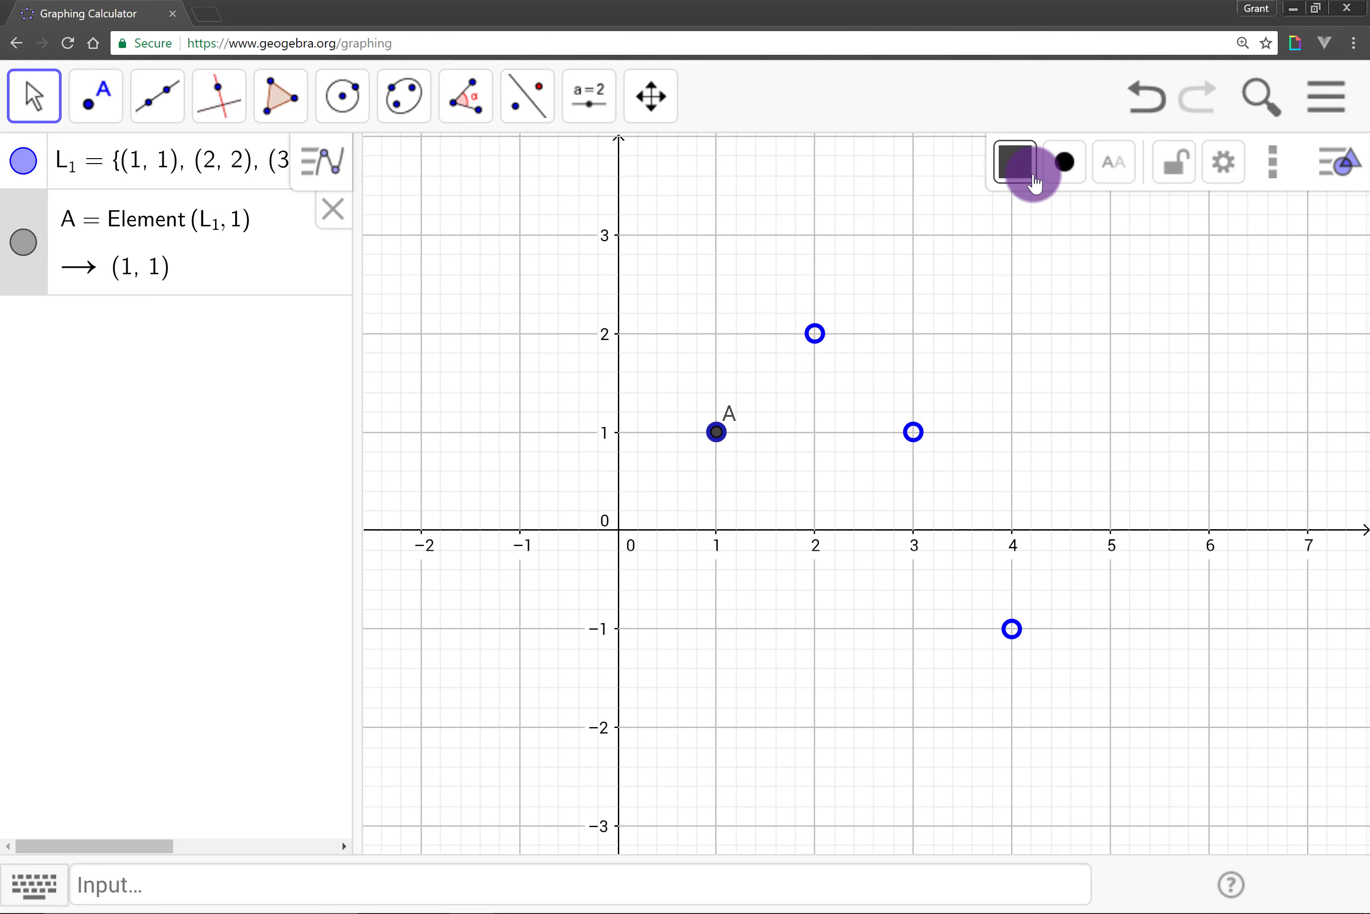
click(1064, 165)
drag(1135, 306, 1238, 321)
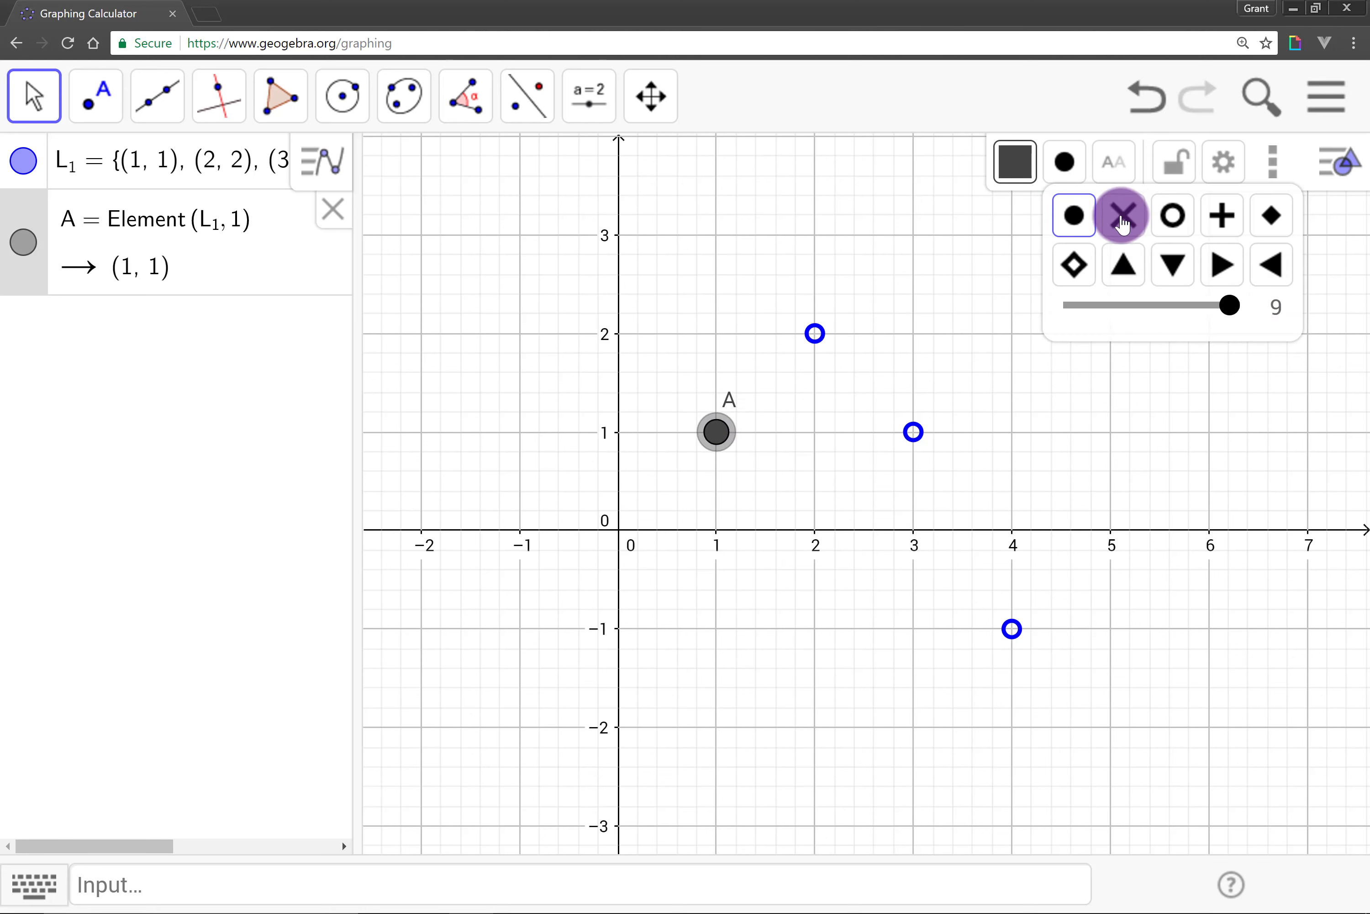
click(1012, 160)
click(1221, 218)
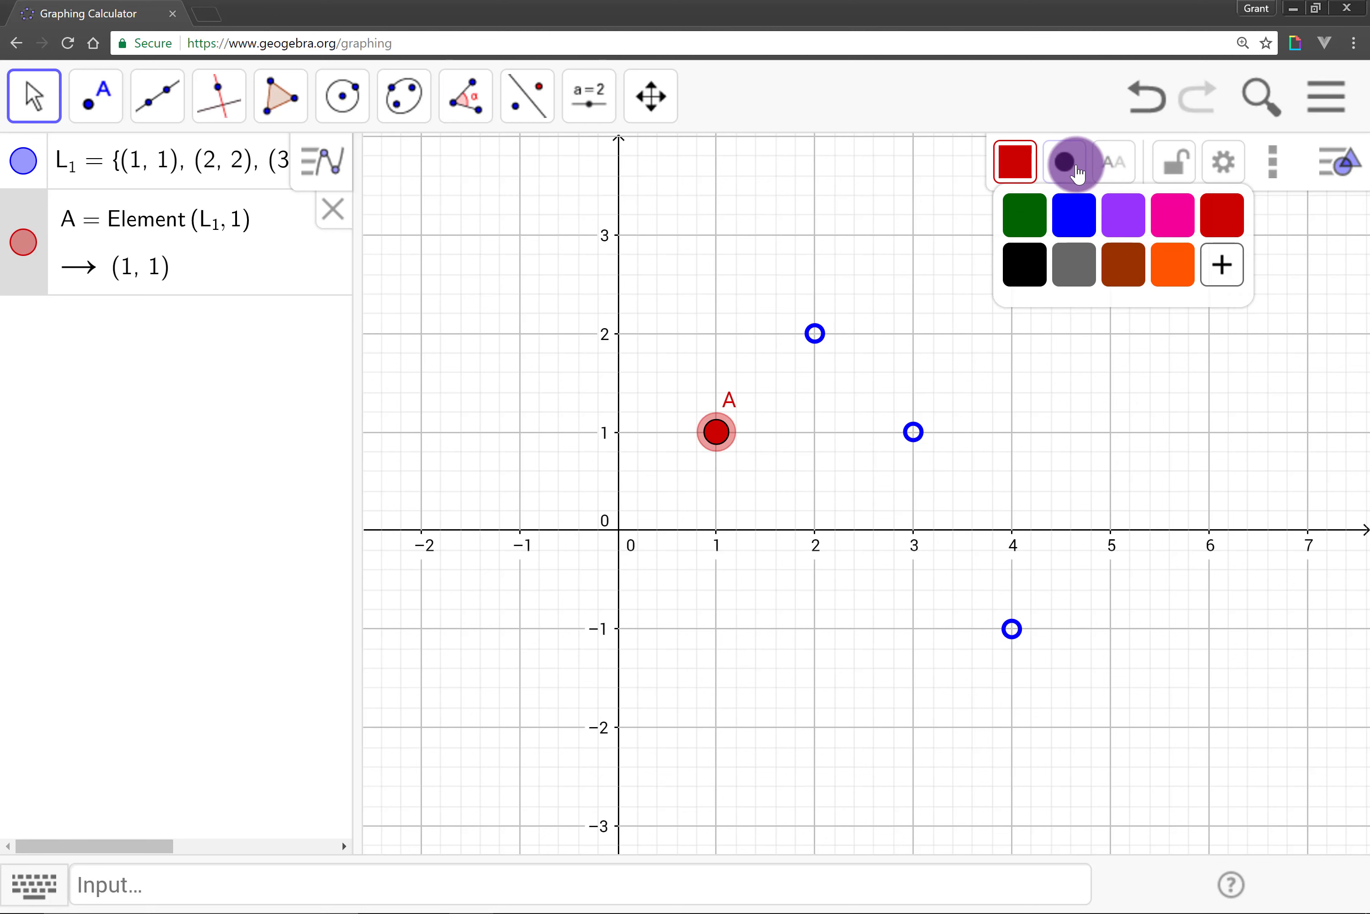
Step: Change point A's style to a cross
click(1077, 173)
click(1125, 217)
click(765, 499)
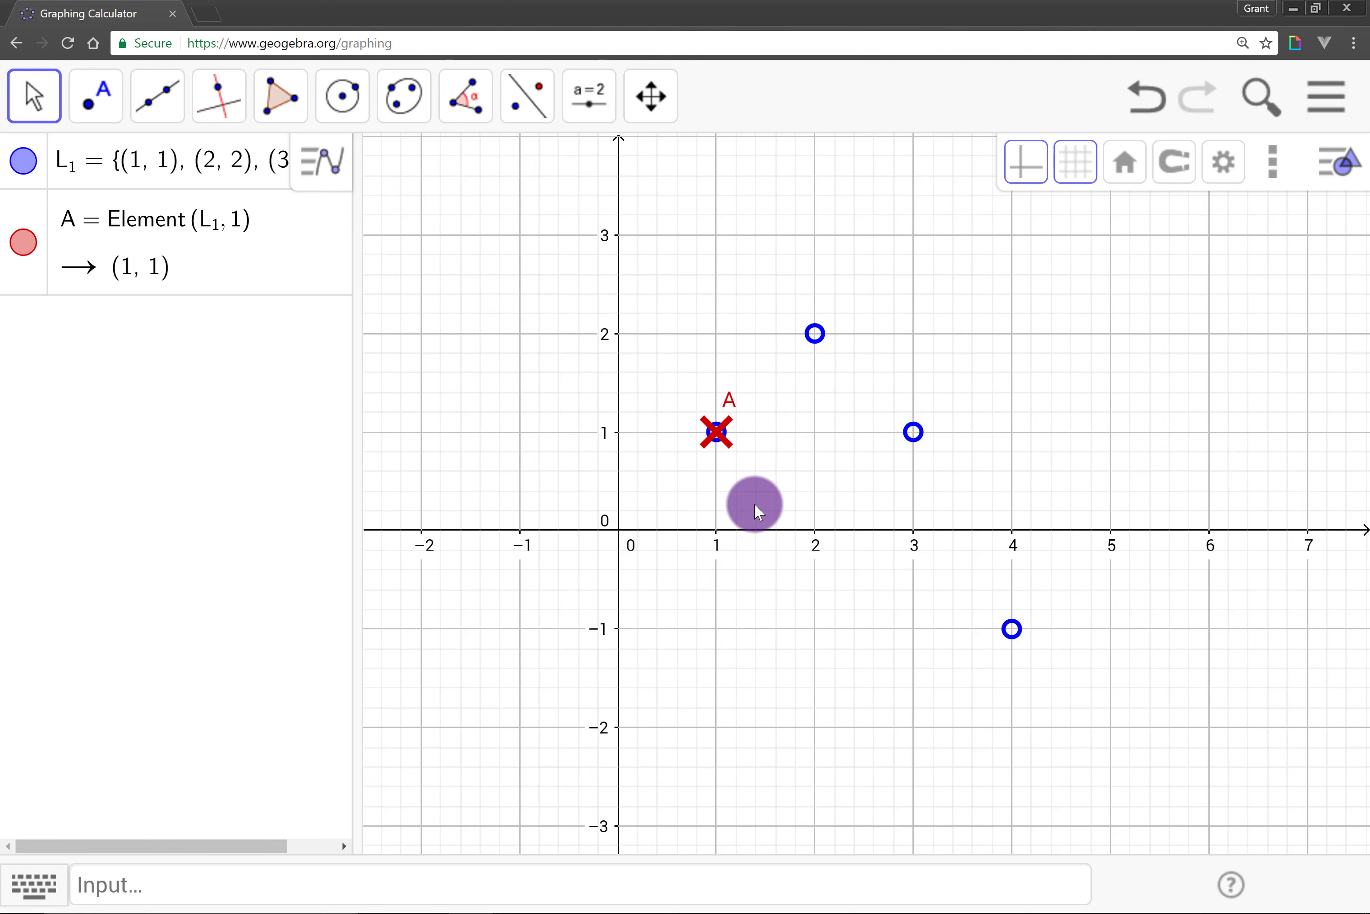
click(702, 442)
click(713, 490)
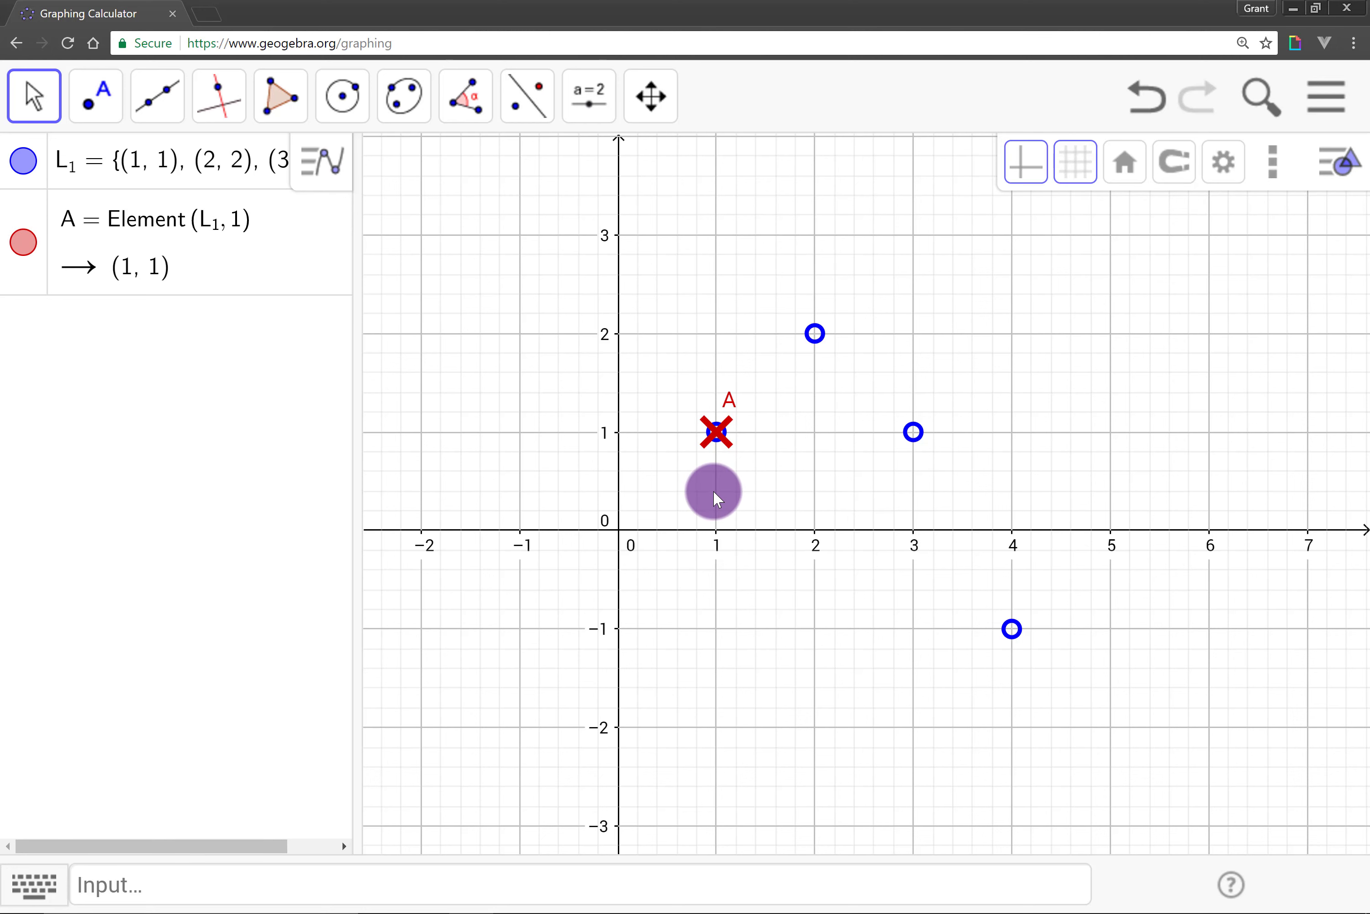
Step: Edit L_1 so its first point becomes (1, 2)
click(140, 170)
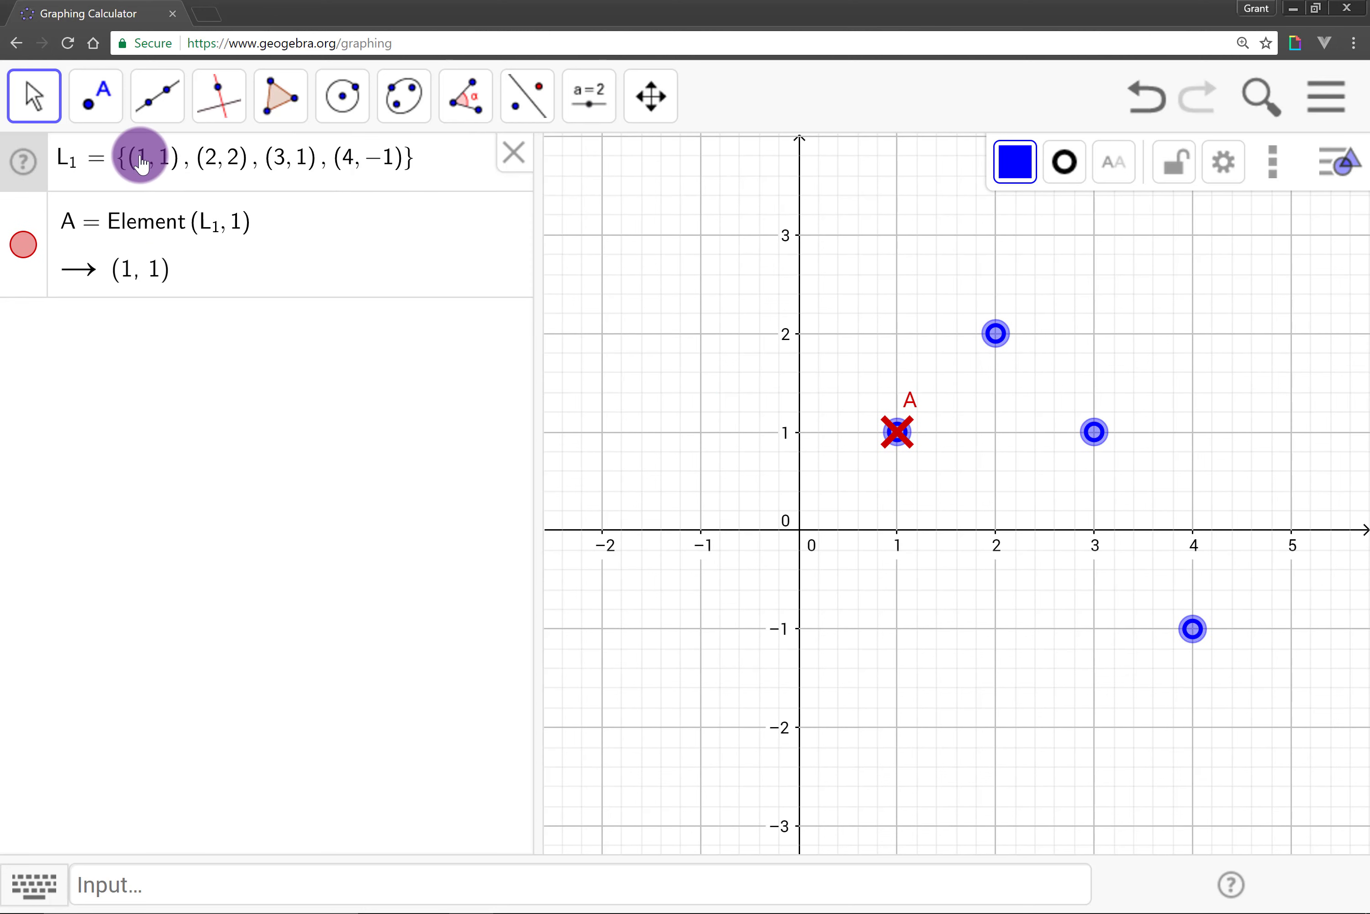
click(165, 171)
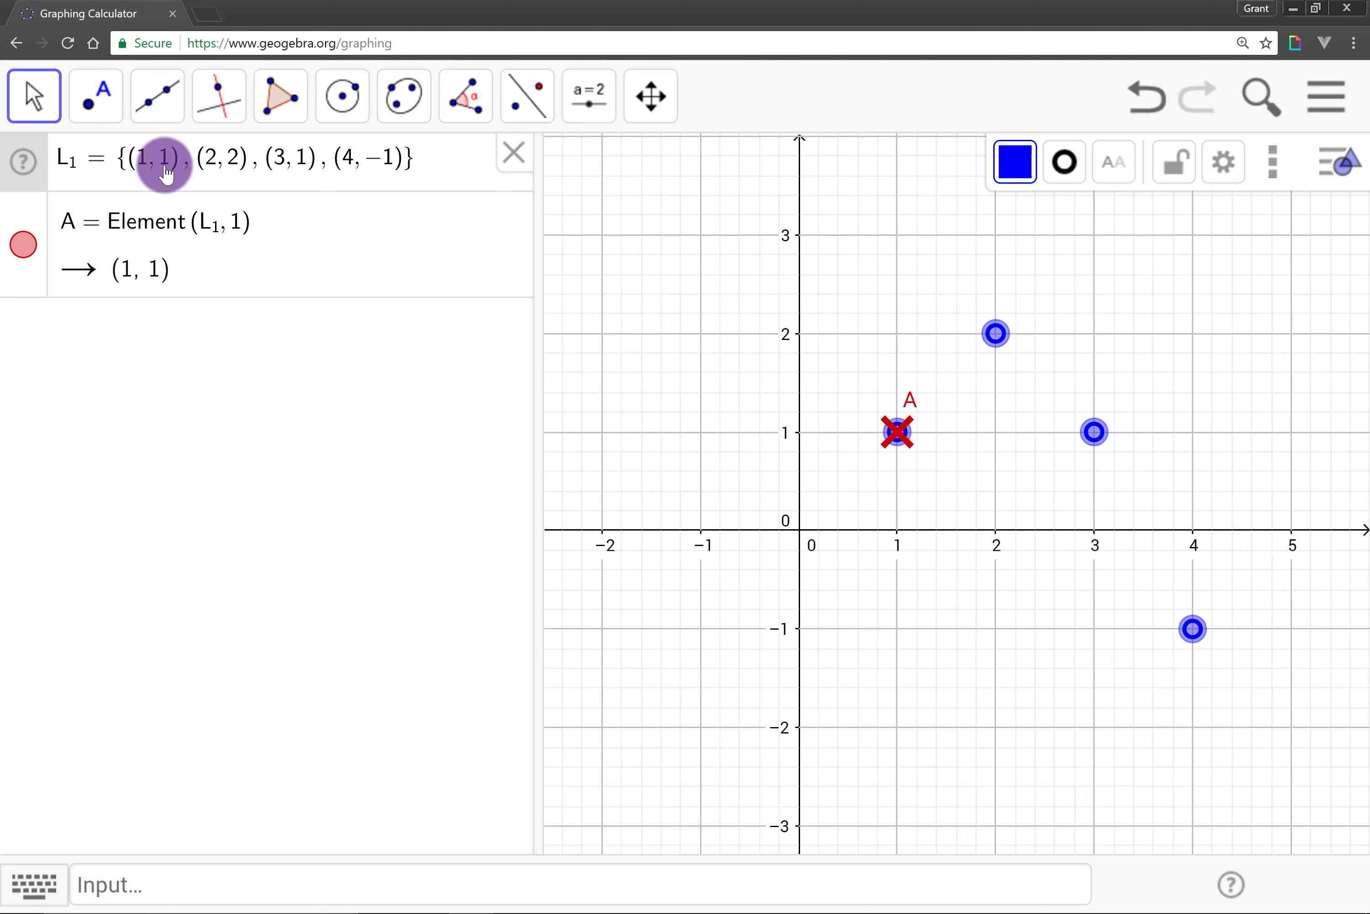
key(BackSpace)
text(2)
key(Return)
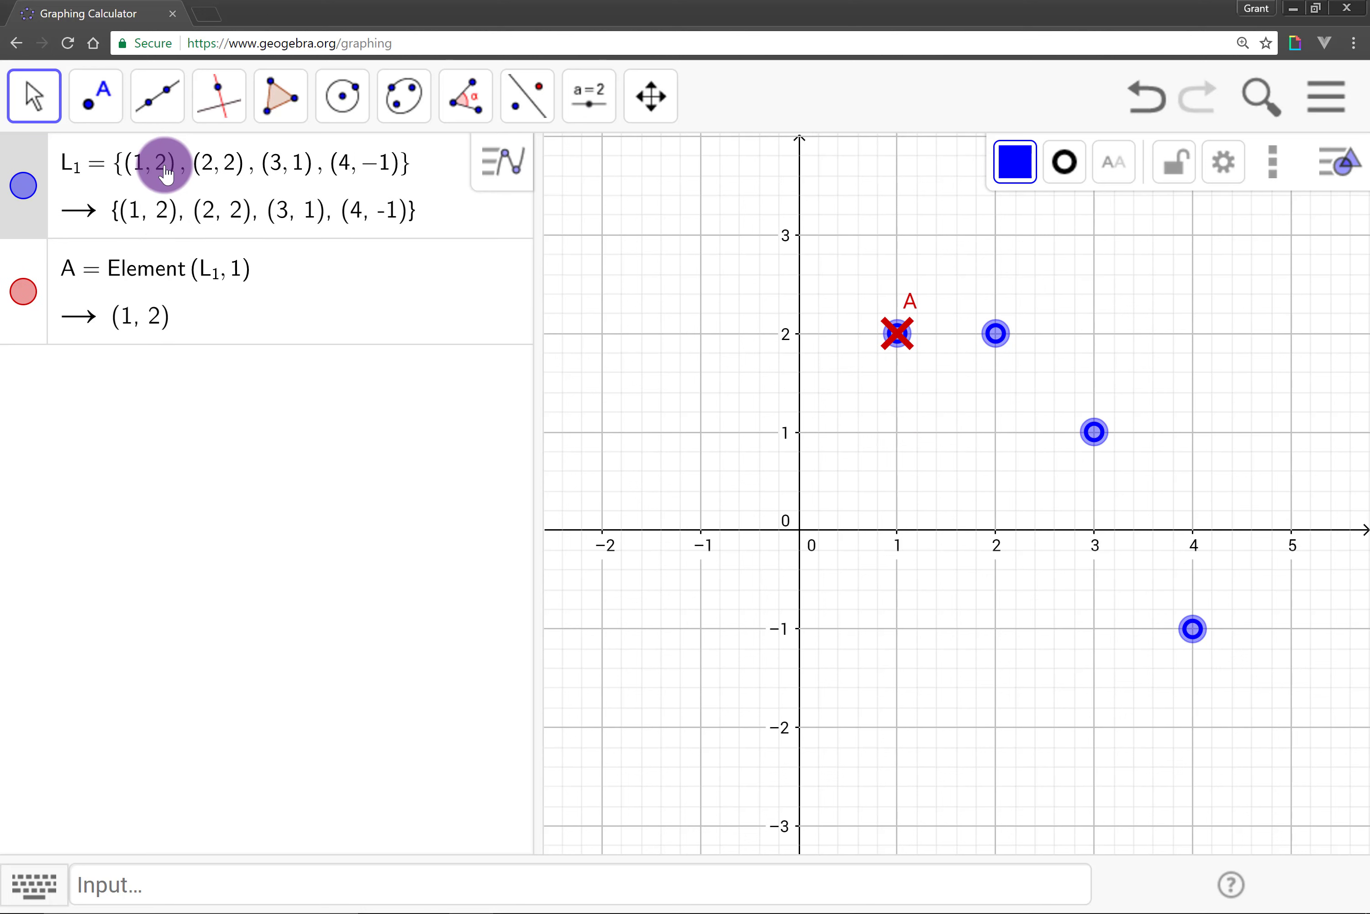
click(925, 368)
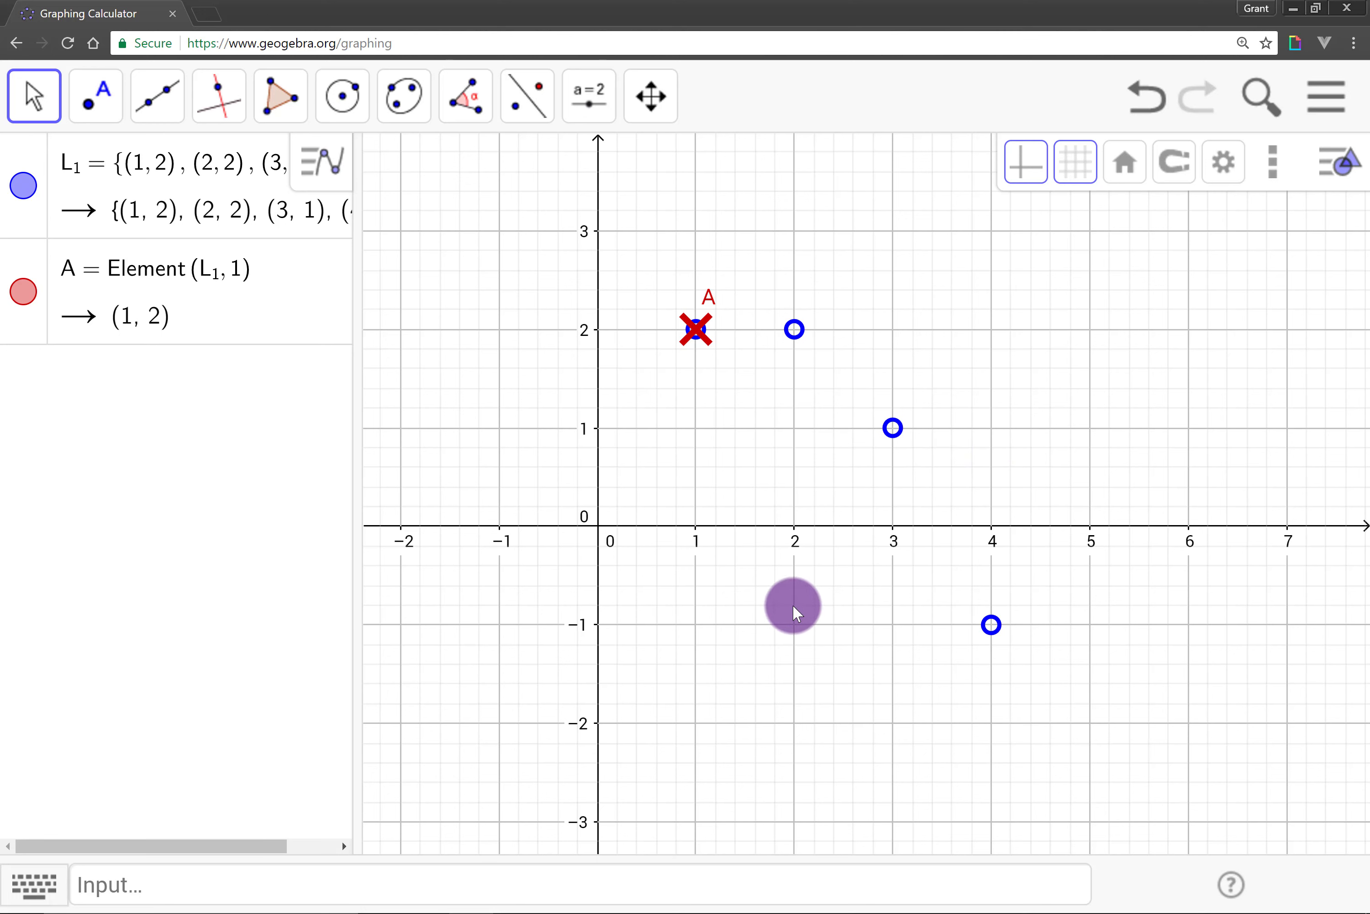
Step: Open Input Help and browse the commands listed under the List category
click(1234, 884)
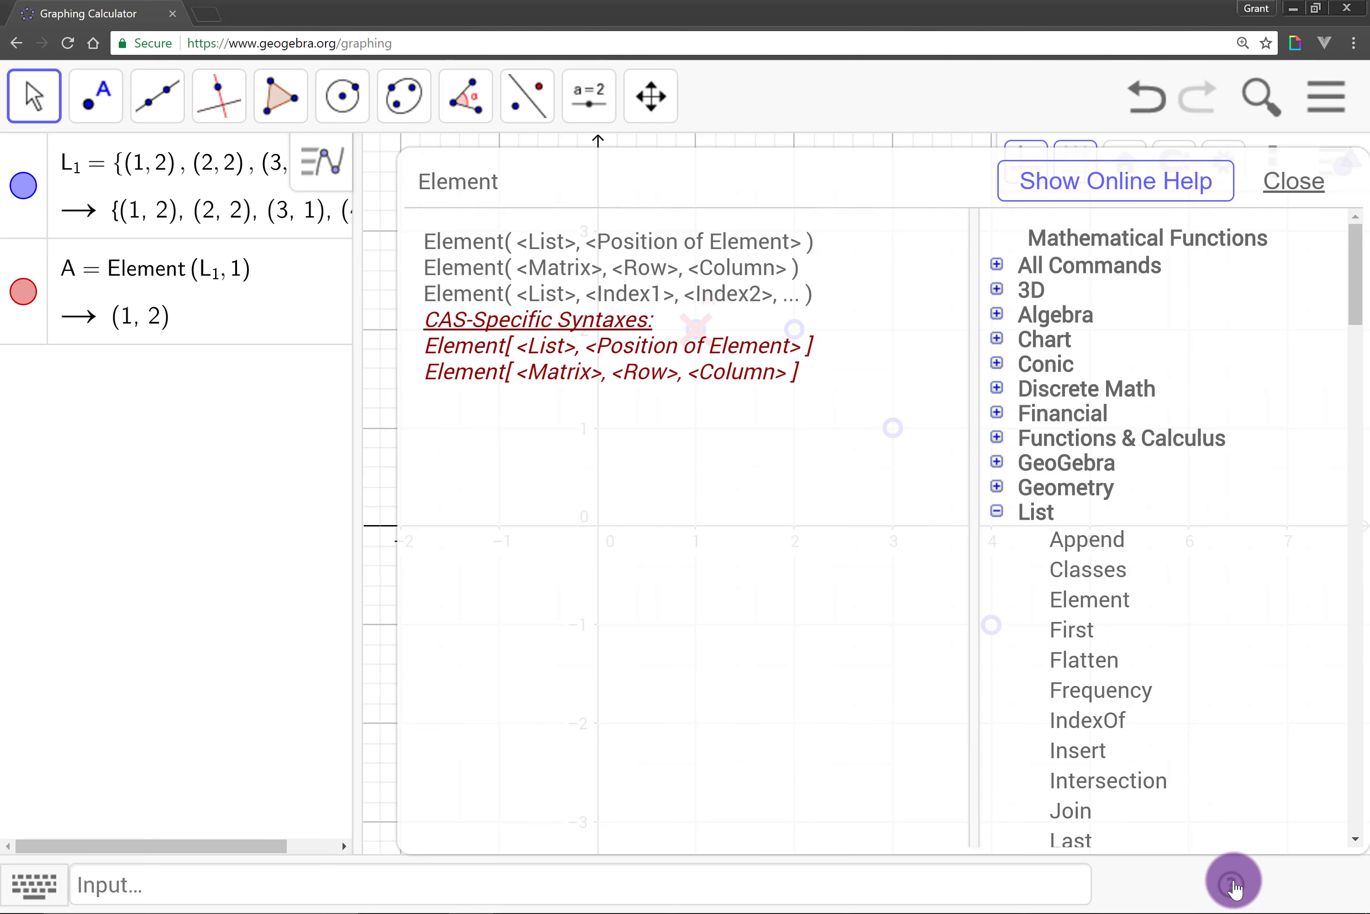
scroll(999, 524, down, 5)
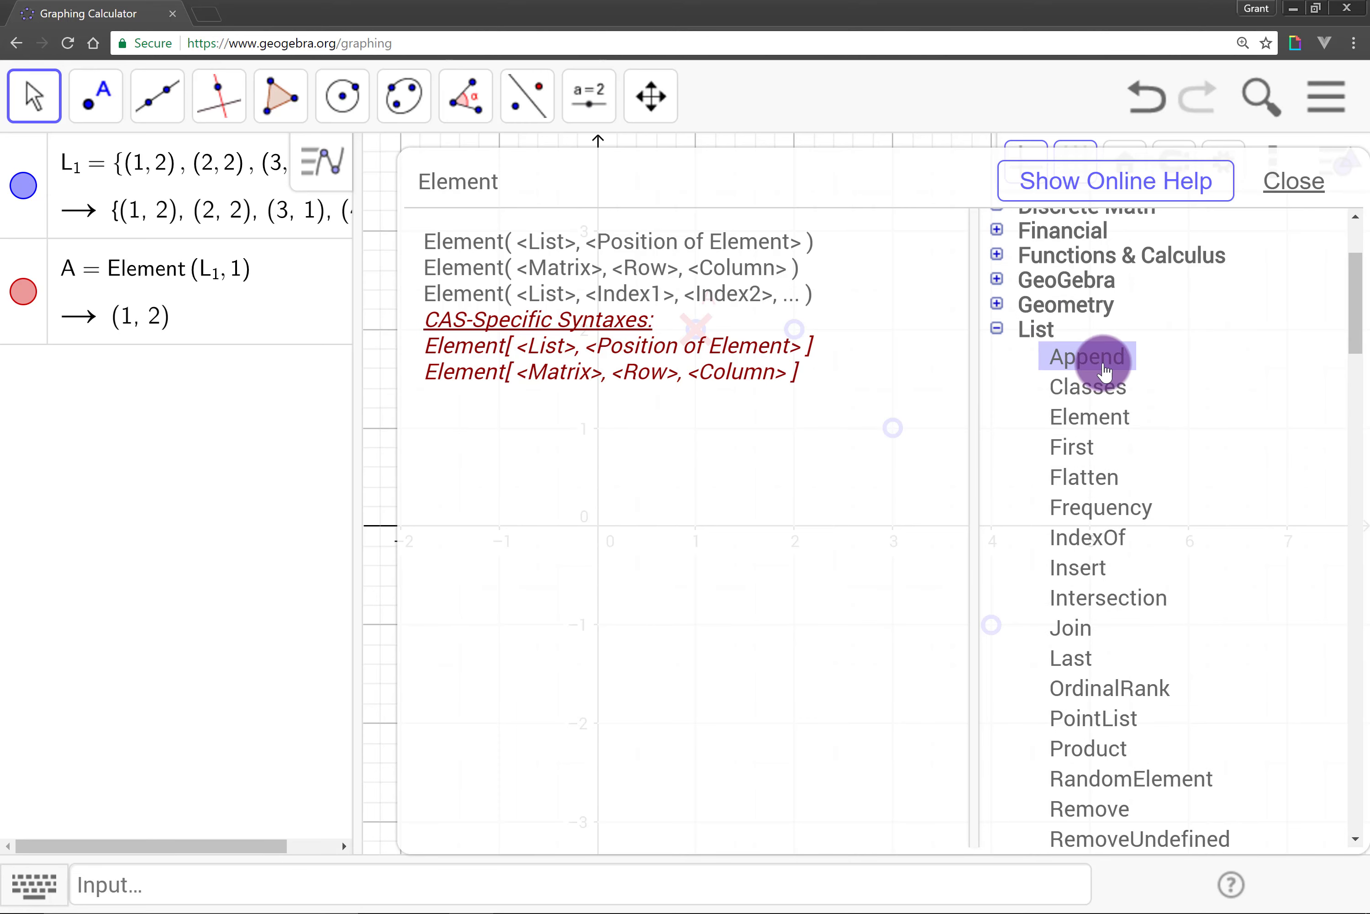
scroll(1132, 372, down, 7)
scroll(1107, 479, down, 2)
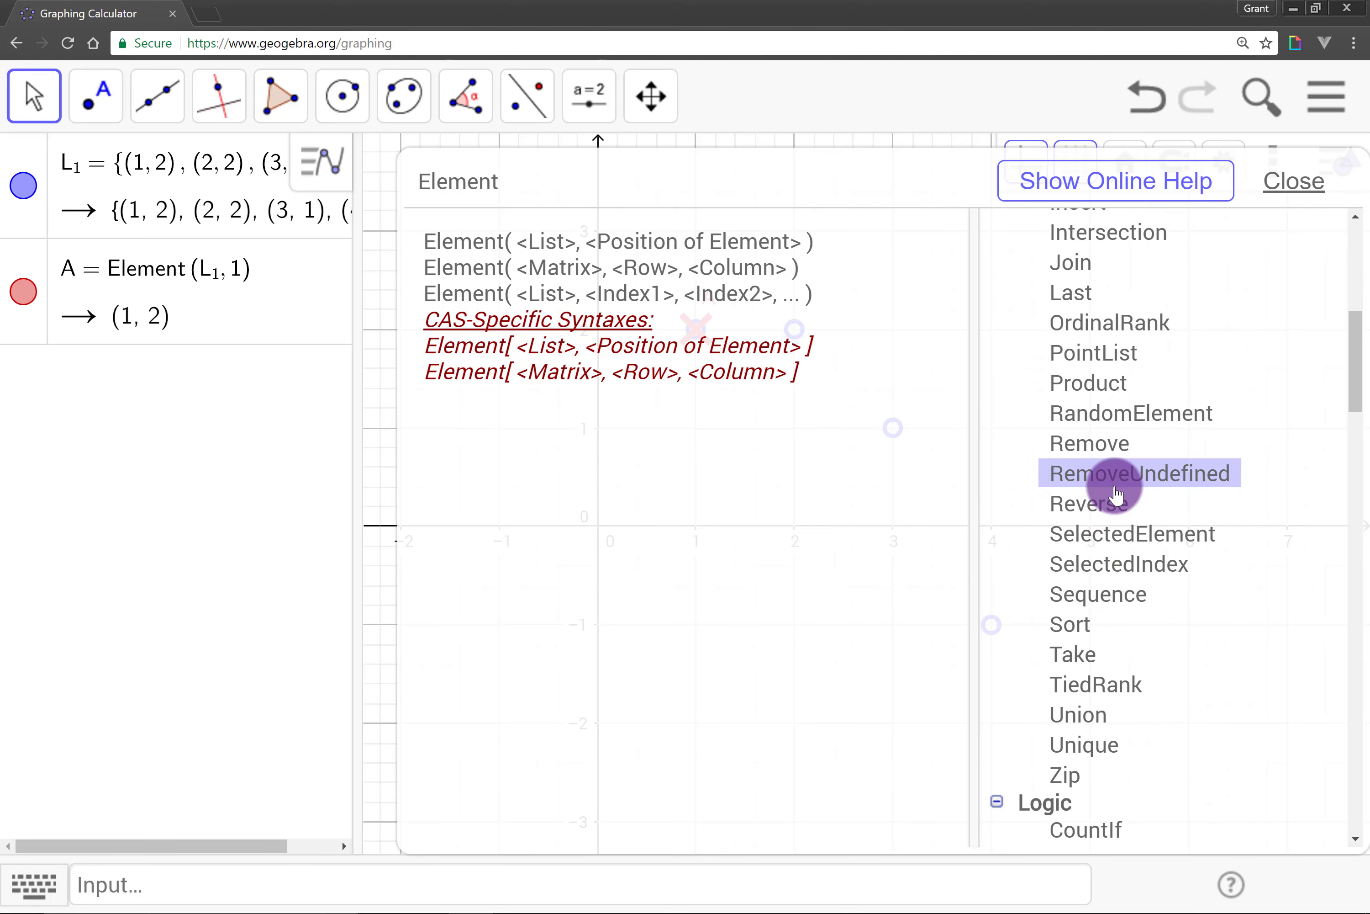
scroll(1122, 543, up, 5)
scroll(1131, 563, up, 5)
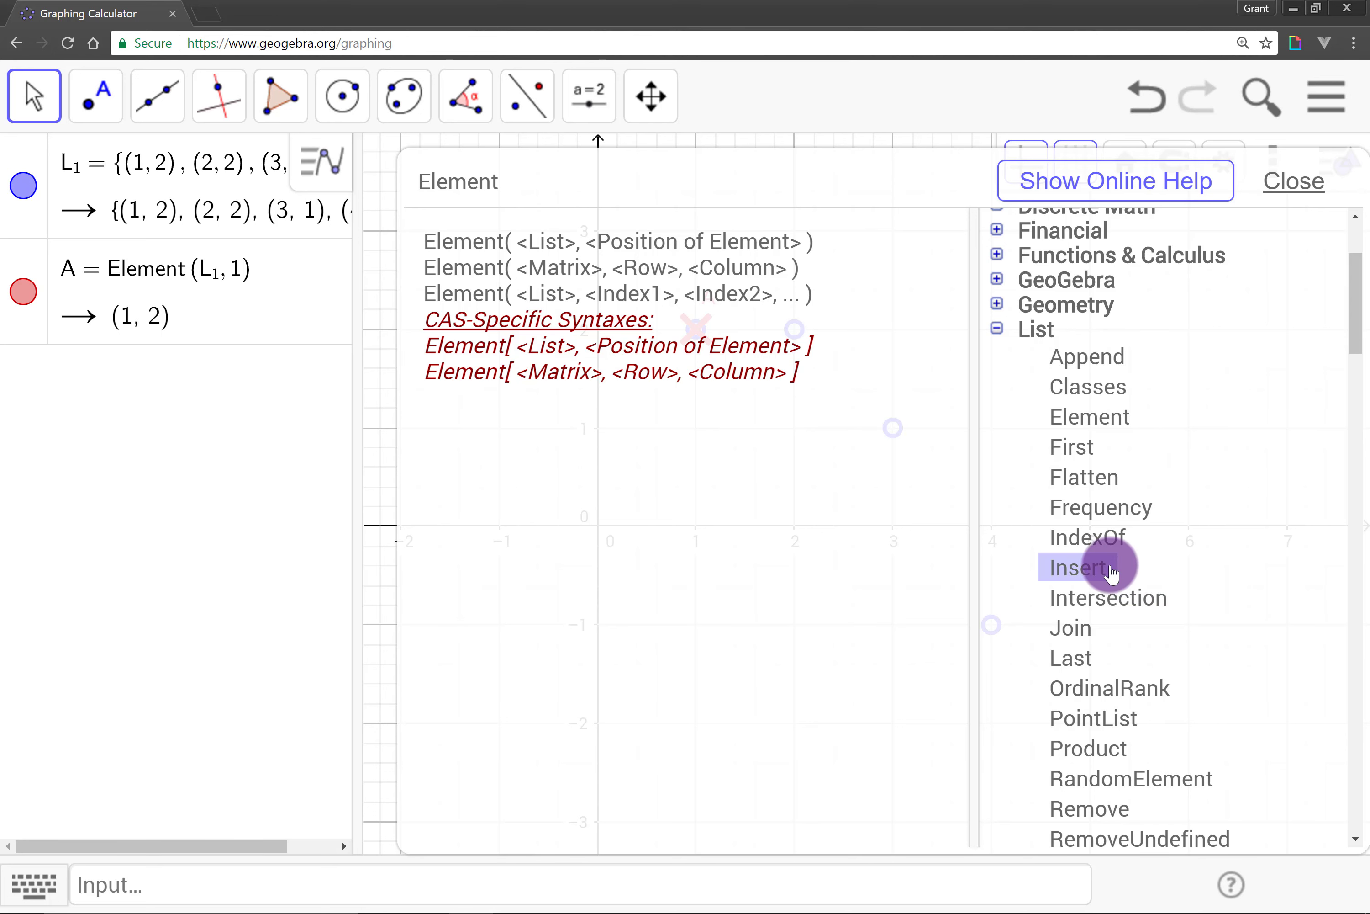
scroll(1111, 571, down, 3)
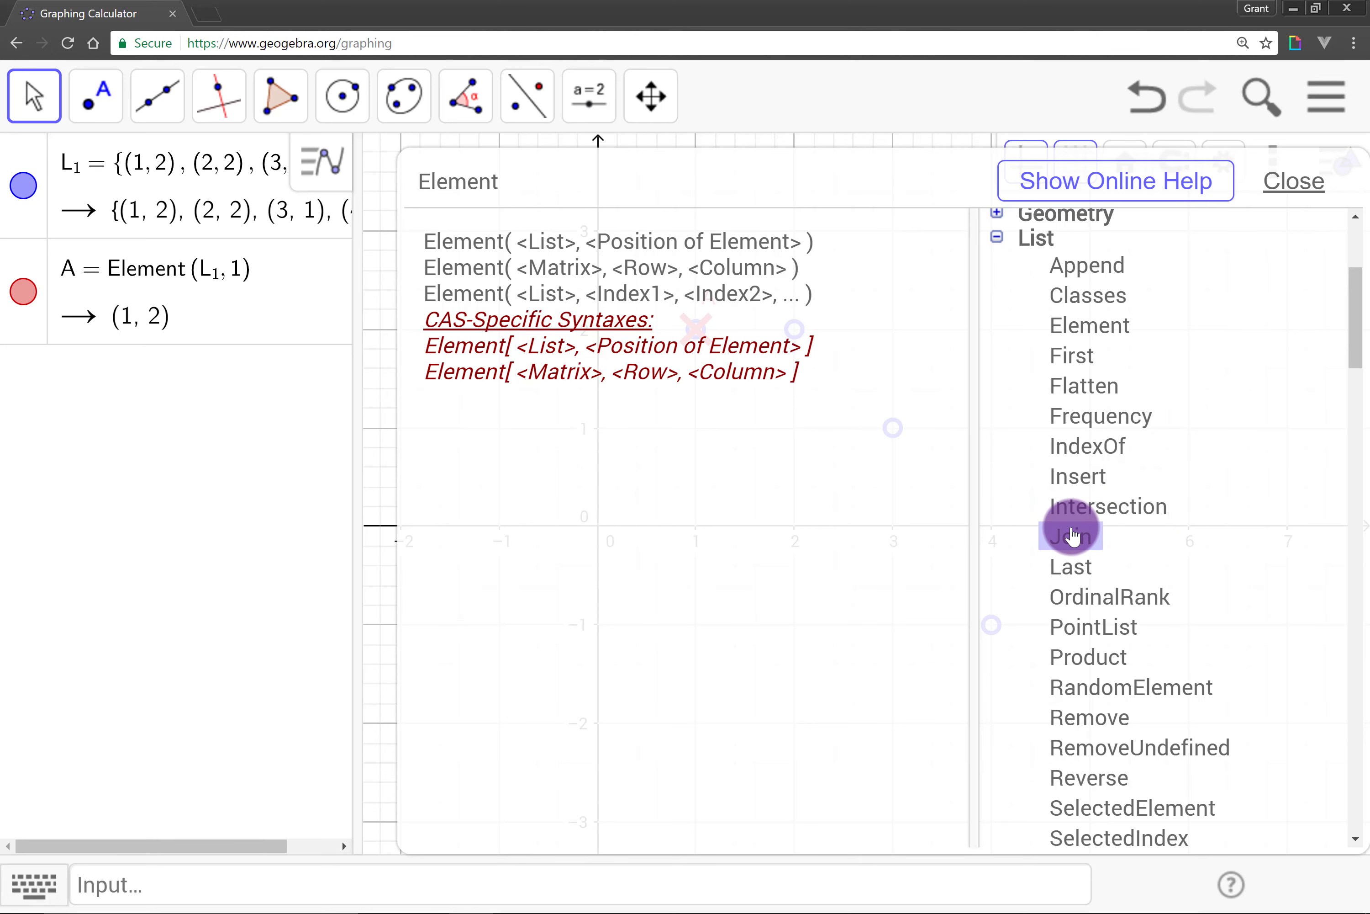
scroll(1072, 536, down, 3)
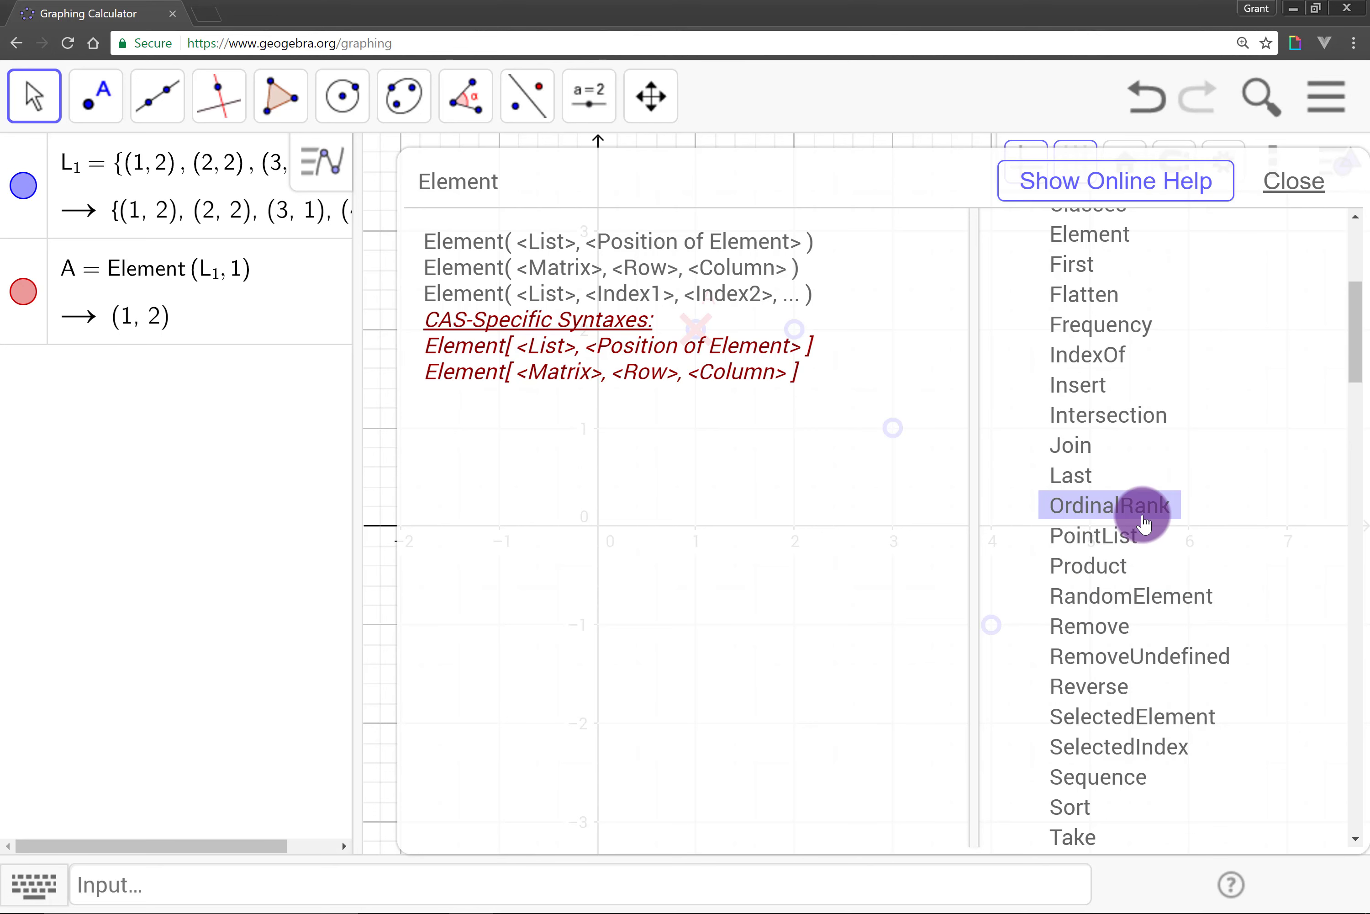
scroll(1160, 526, up, 6)
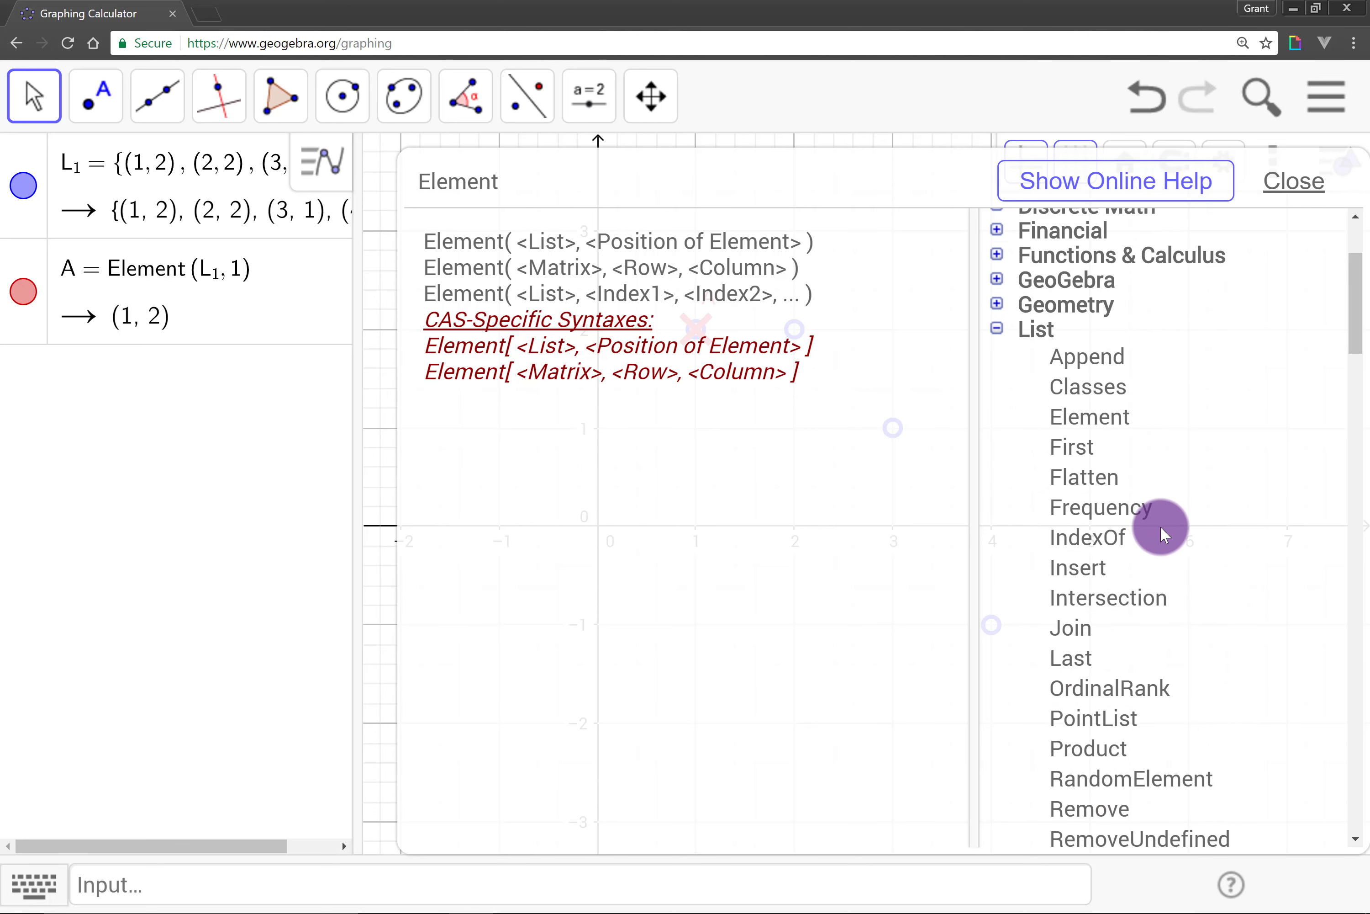